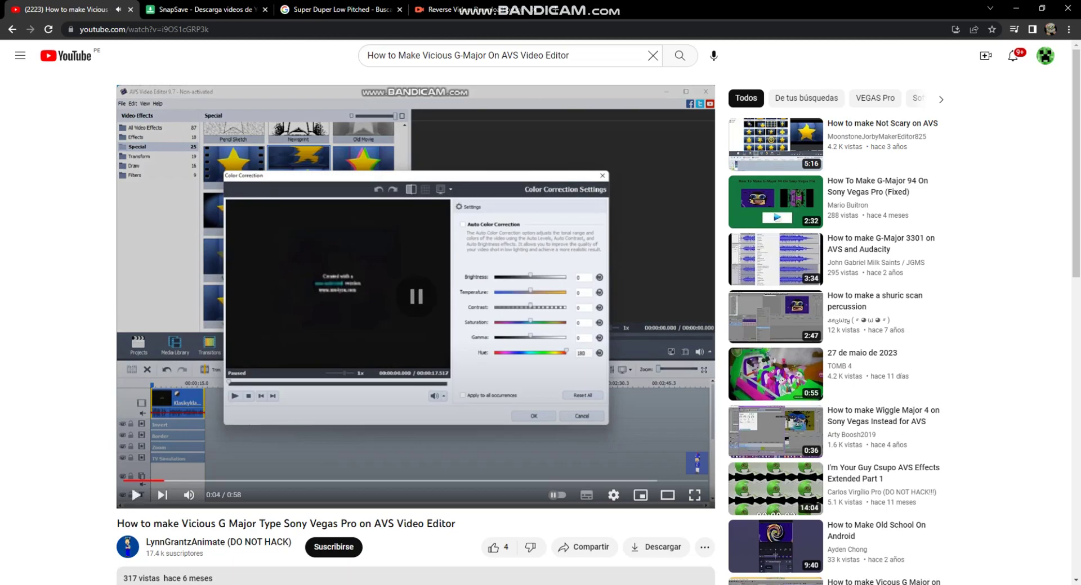
Step: Switch to AVS Video Editor and apply a color correction with Matiz at 180 to the timeline clip
key("alt+Tab")
left_click(232, 405)
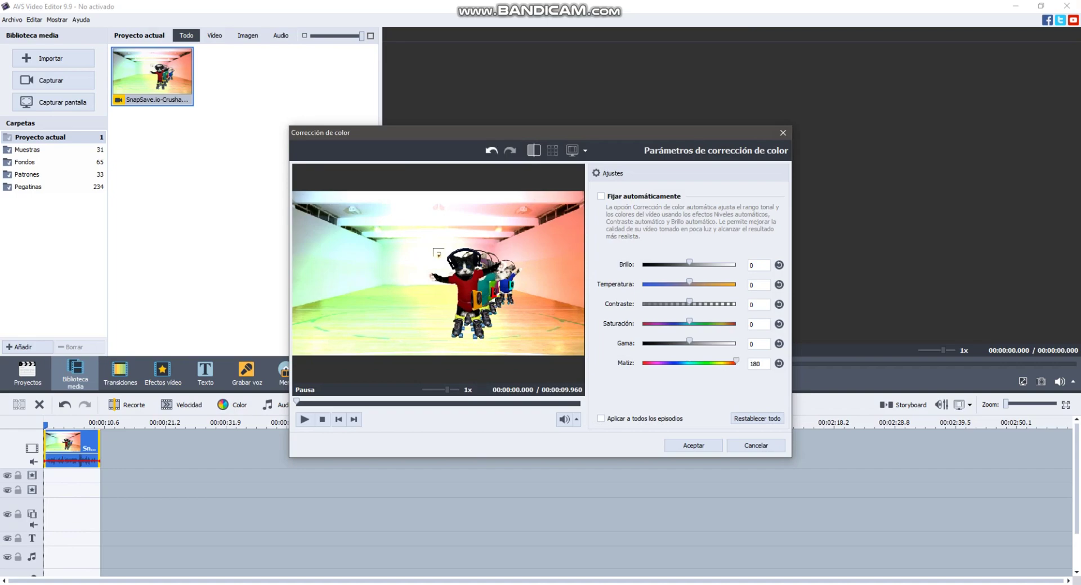
key("Return")
Step: Switch to the YouTube tutorial in the browser and play it on to the Invert effect settings
key("alt+Tab")
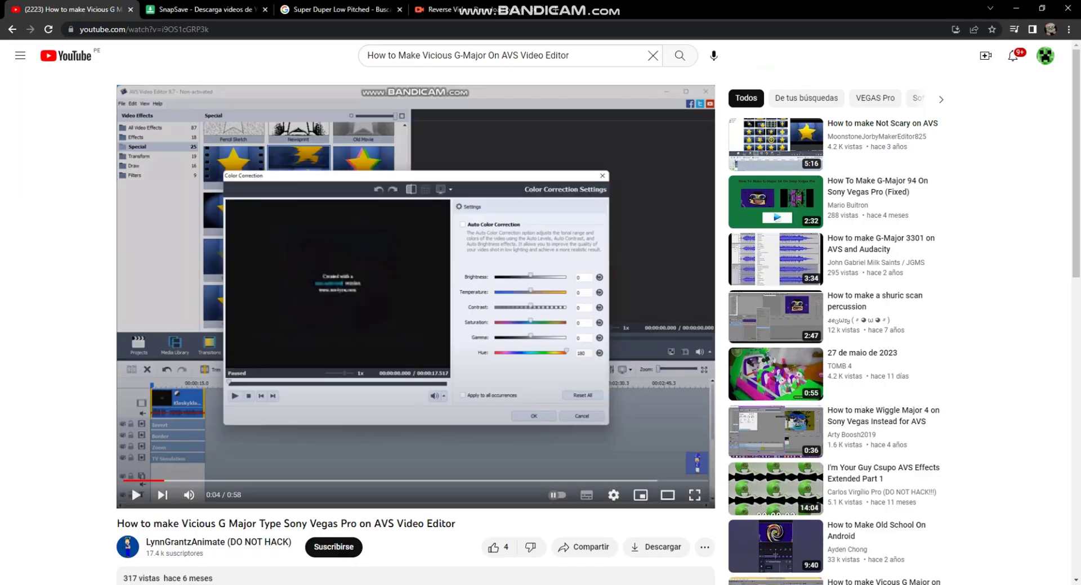
key("space")
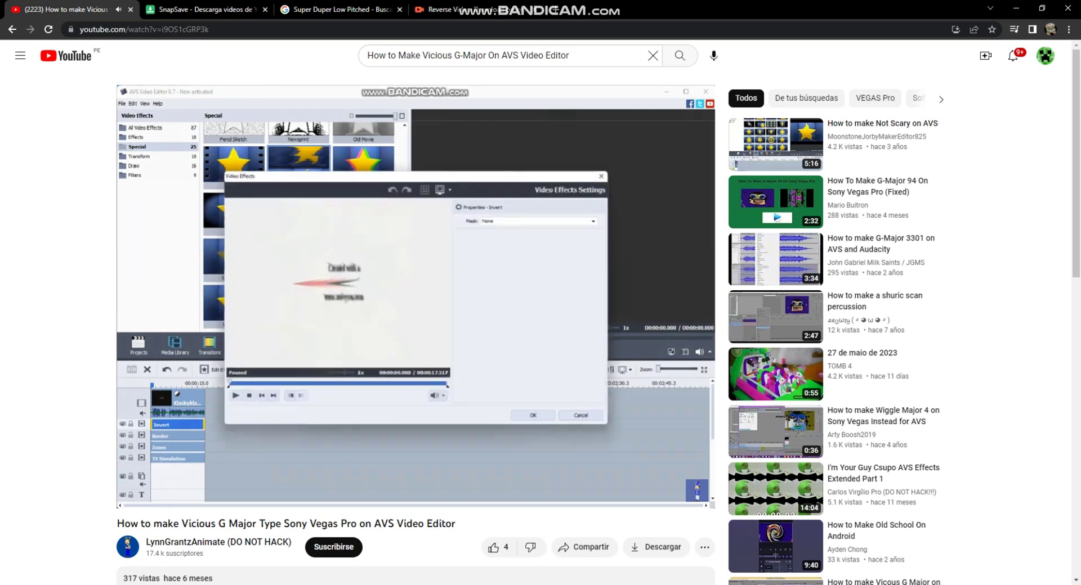
key("space")
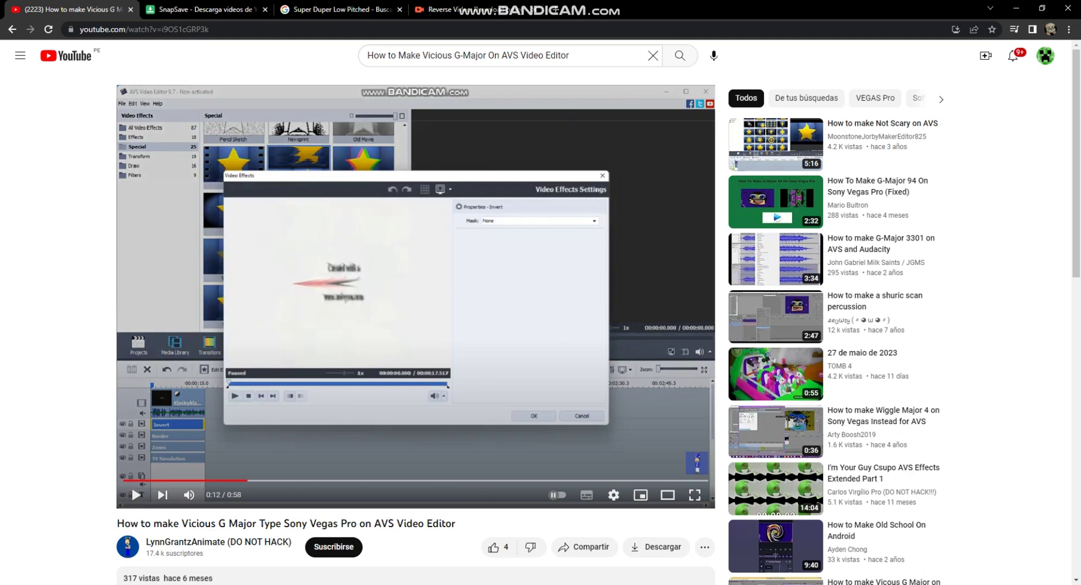
Step: Return to AVS Video Editor and add the Invertir video effect to the first effects line beneath the clip
key("alt+Tab")
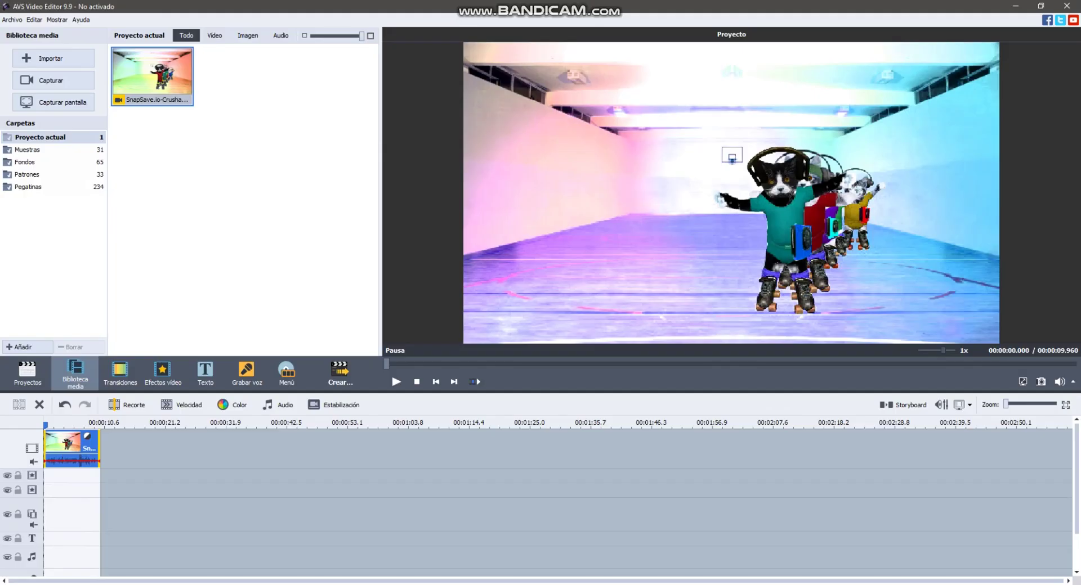
left_click(164, 374)
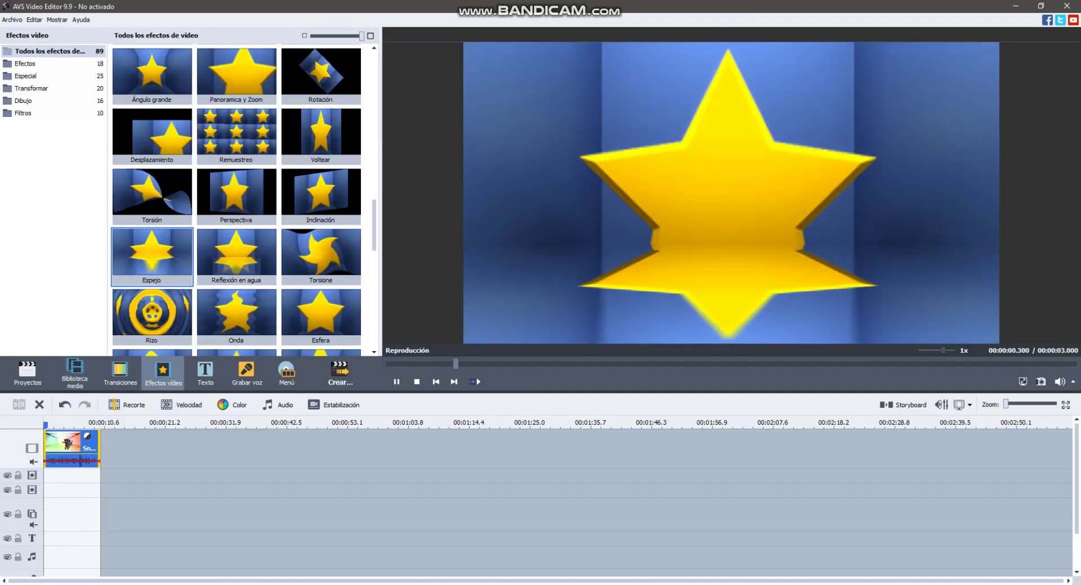
scroll(237, 199, "up", 10)
scroll(237, 197, "up", 5)
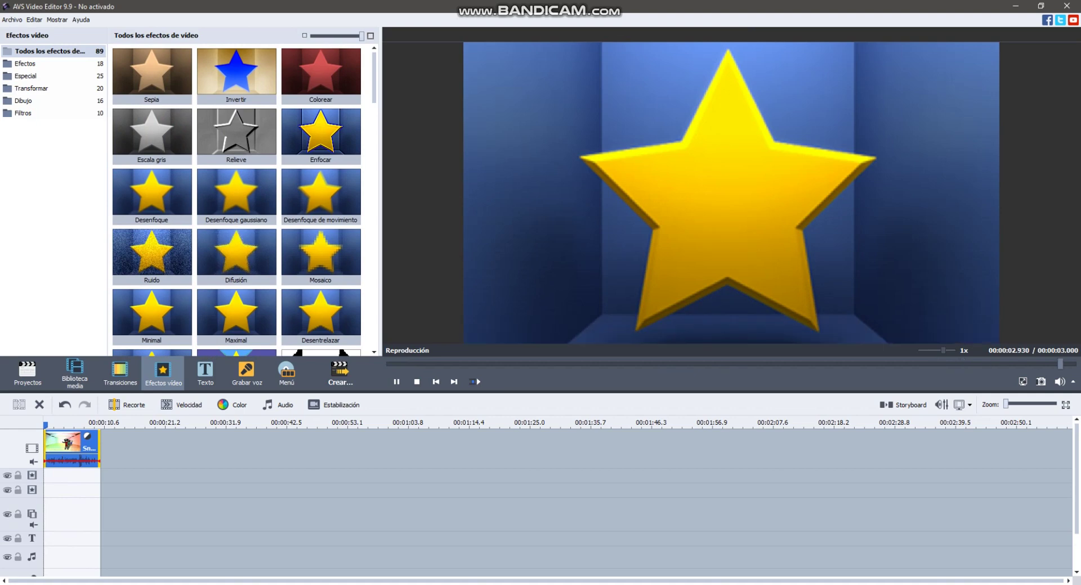
left_click_drag(237, 73, 104, 516)
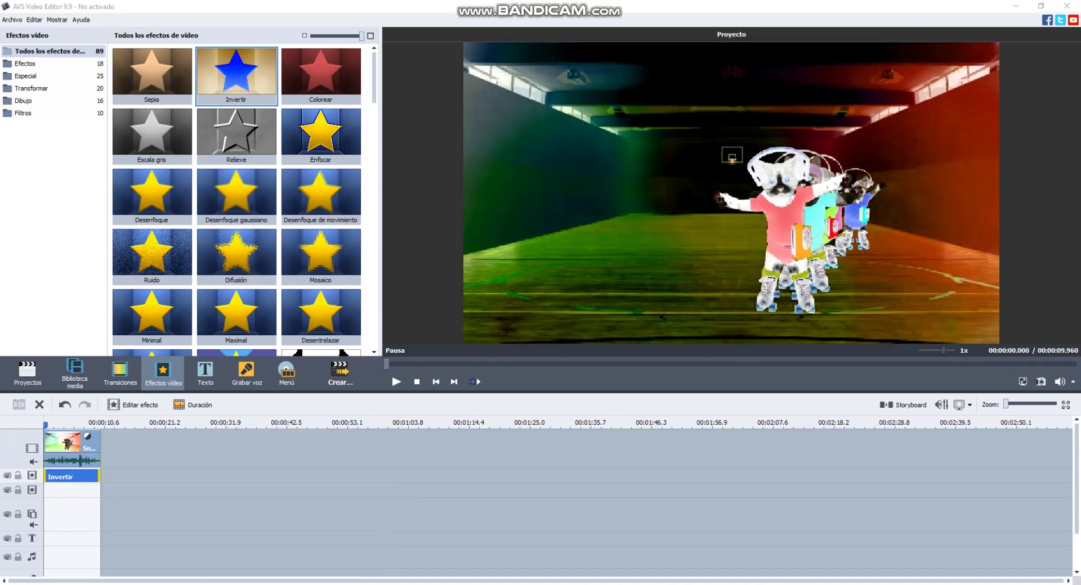
Step: Switch to the YouTube tutorial and play it on to the Border effect settings
key("alt+Tab")
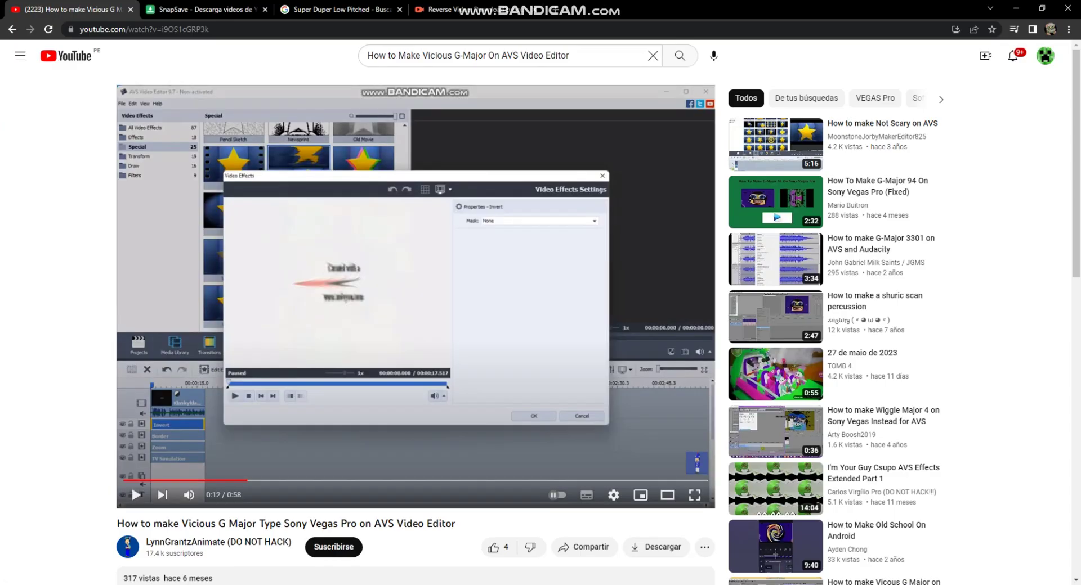
key("space")
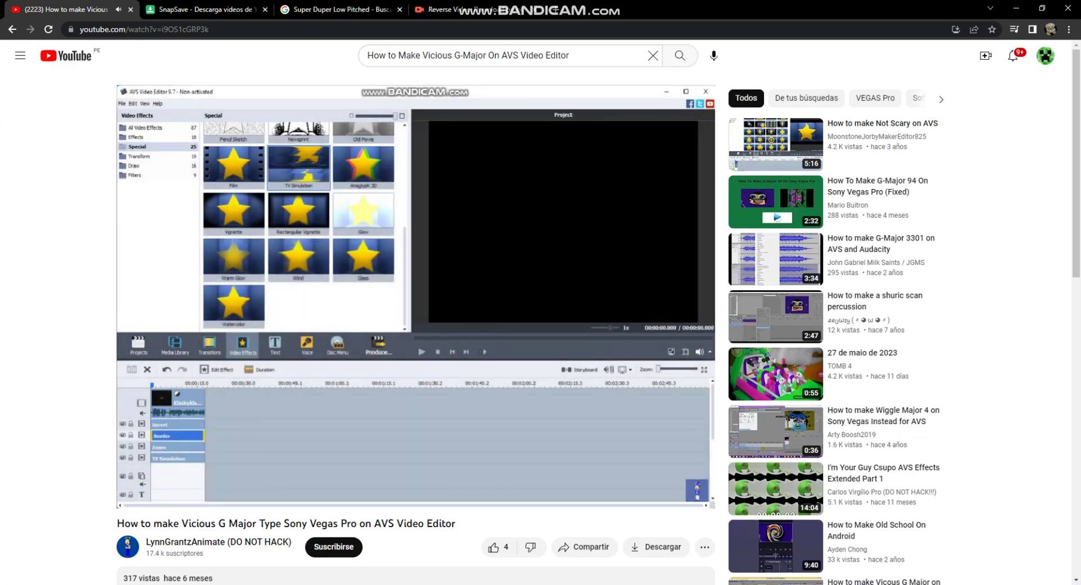
key("space")
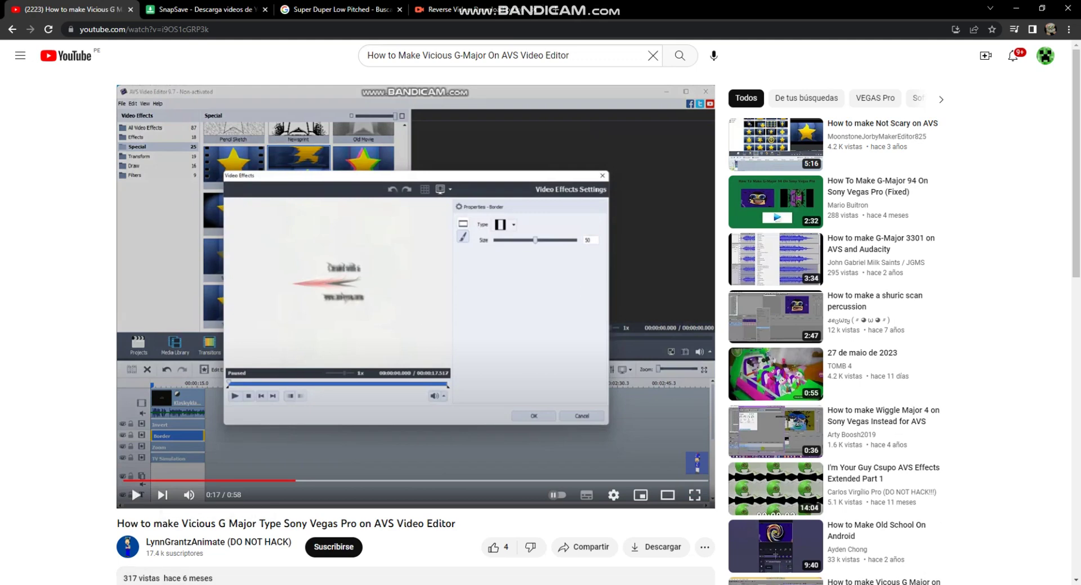
key("alt+Tab")
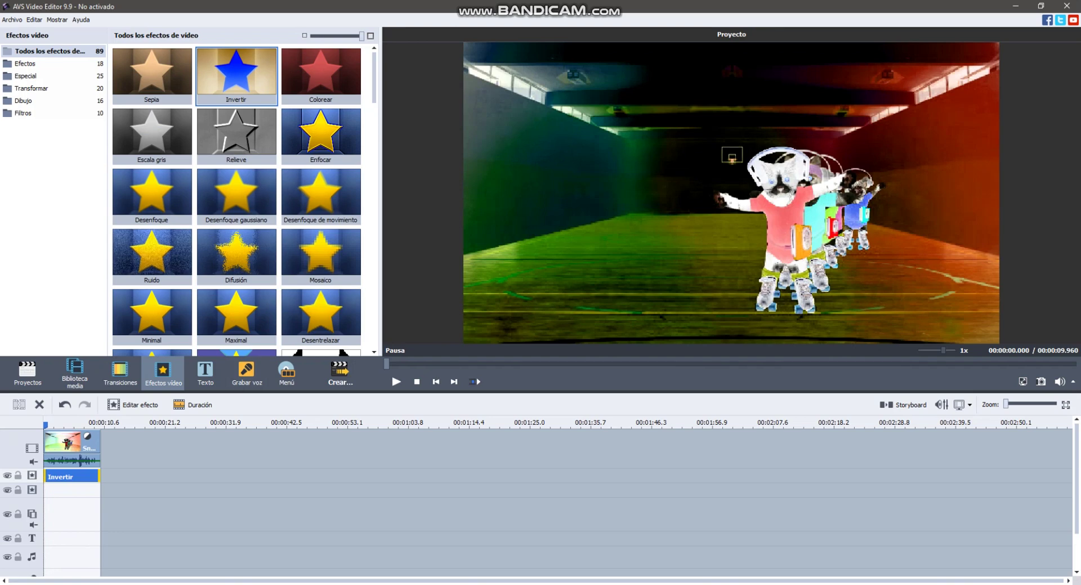
scroll(237, 201, "down", 3)
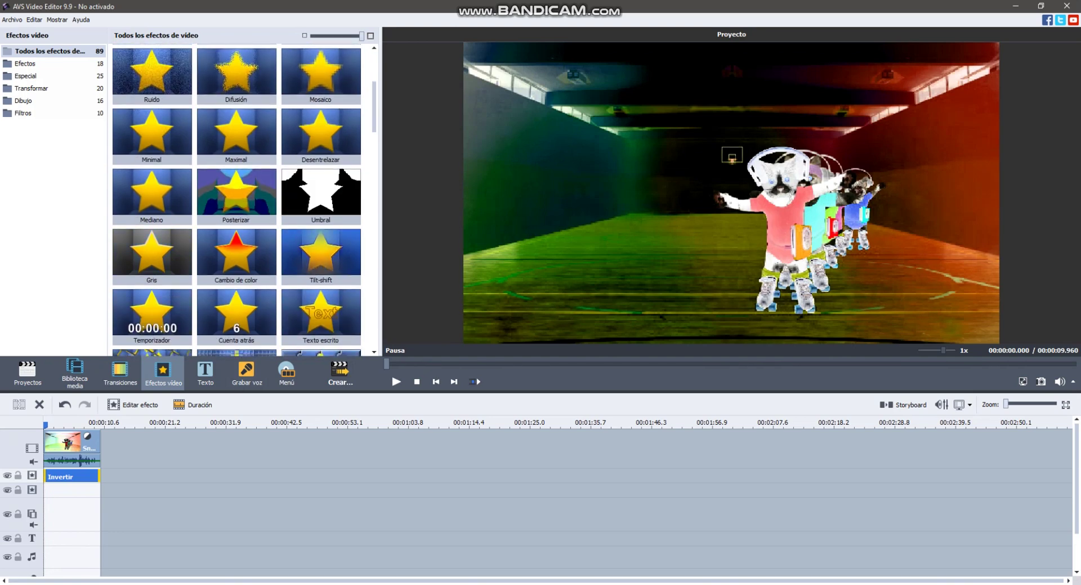
left_click(478, 584)
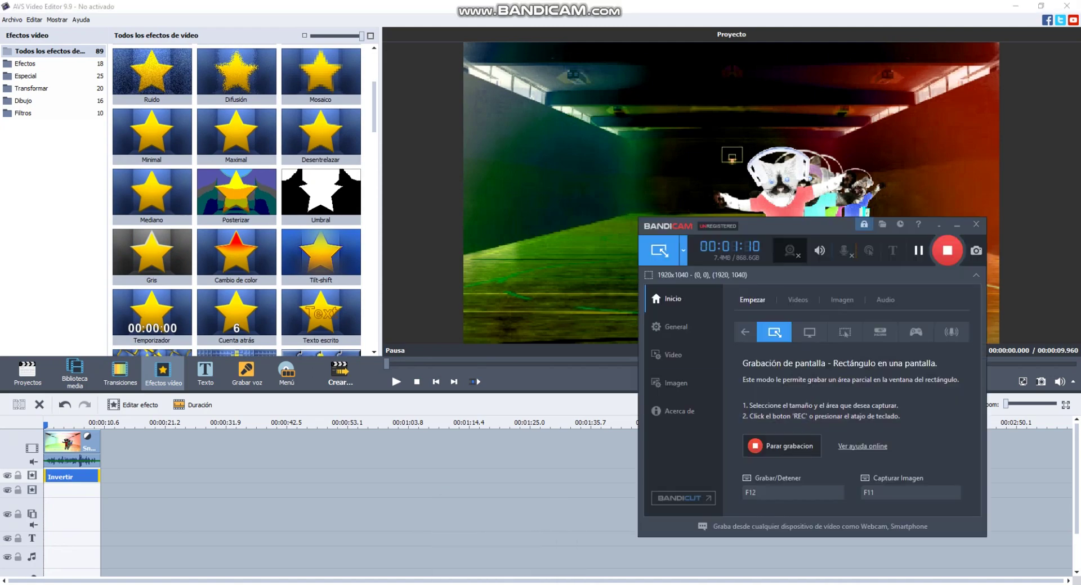
Step: Switch to the second YouTube tutorial, How To Make Vicious G Major Effect, and replay the part that applies the cylinder effect
key("alt+Tab")
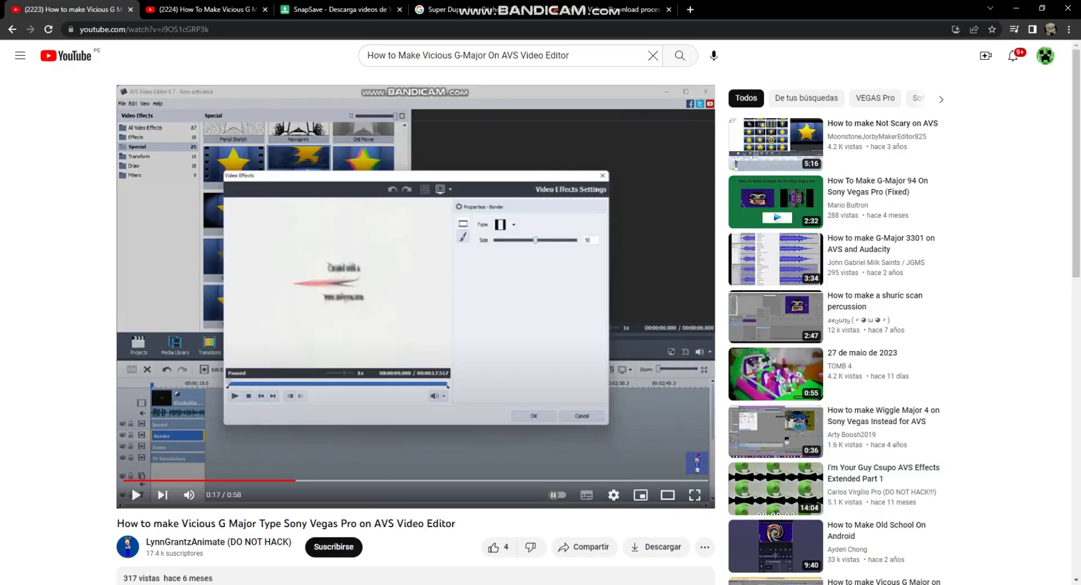
key("ctrl+Tab")
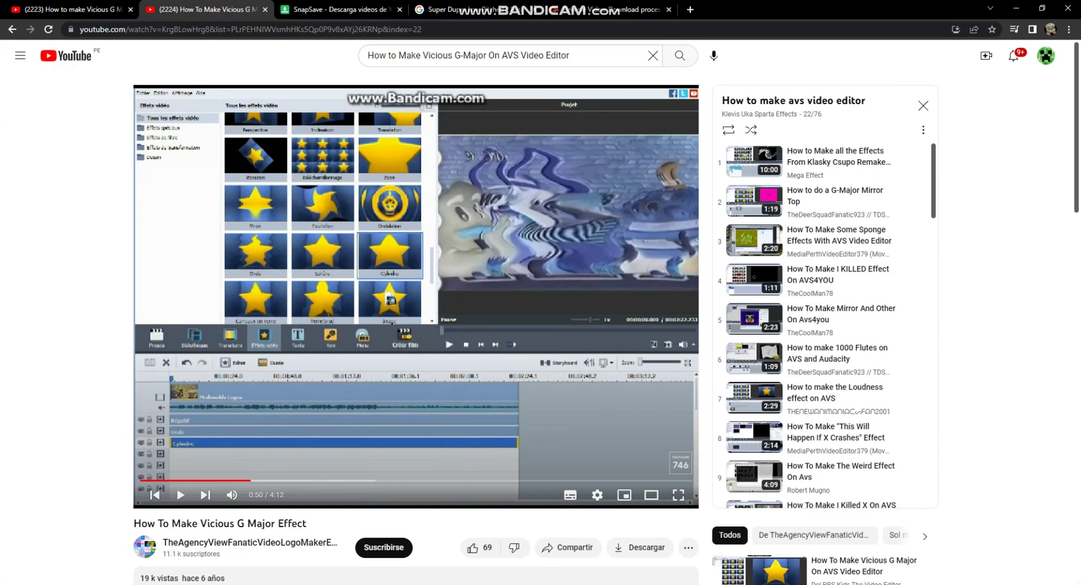
key("j")
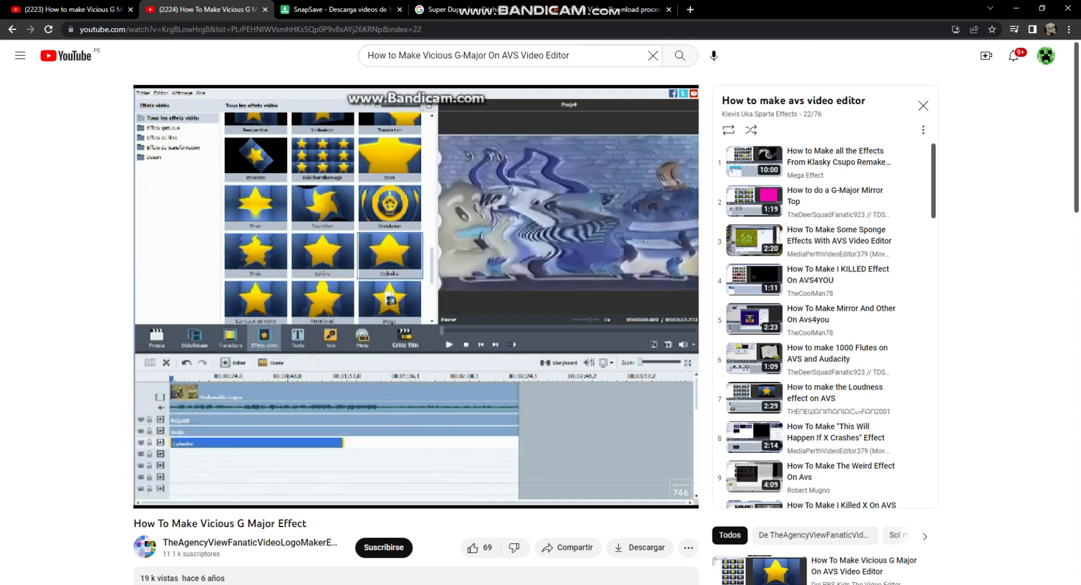
key("k")
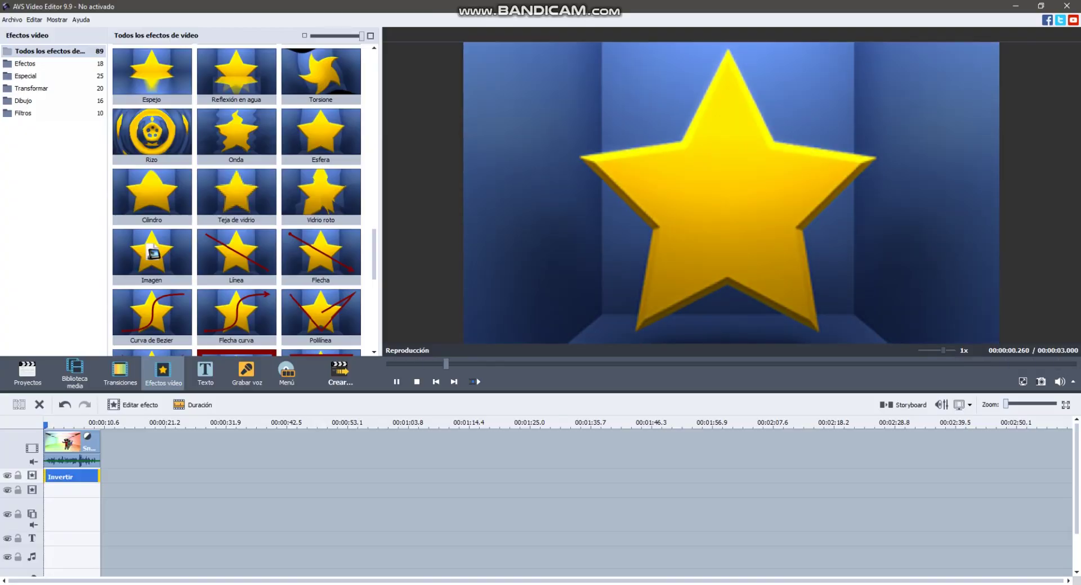
Step: In AVS Video Editor, add the Onda effect to the line below Invertir and shorten it to the clip's length
scroll(237, 199, "up", 1)
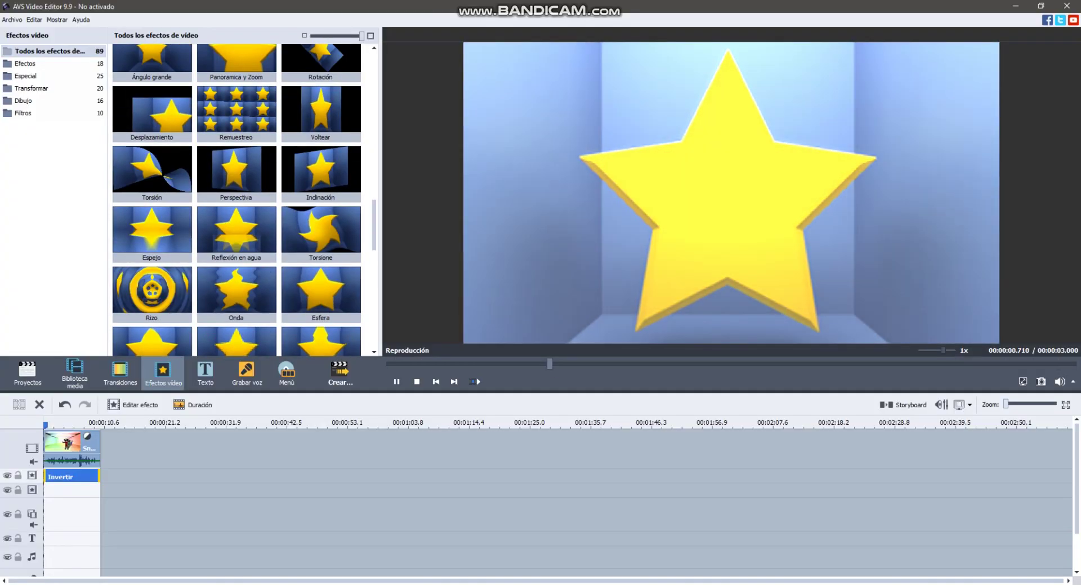
scroll(236, 200, "up", 1)
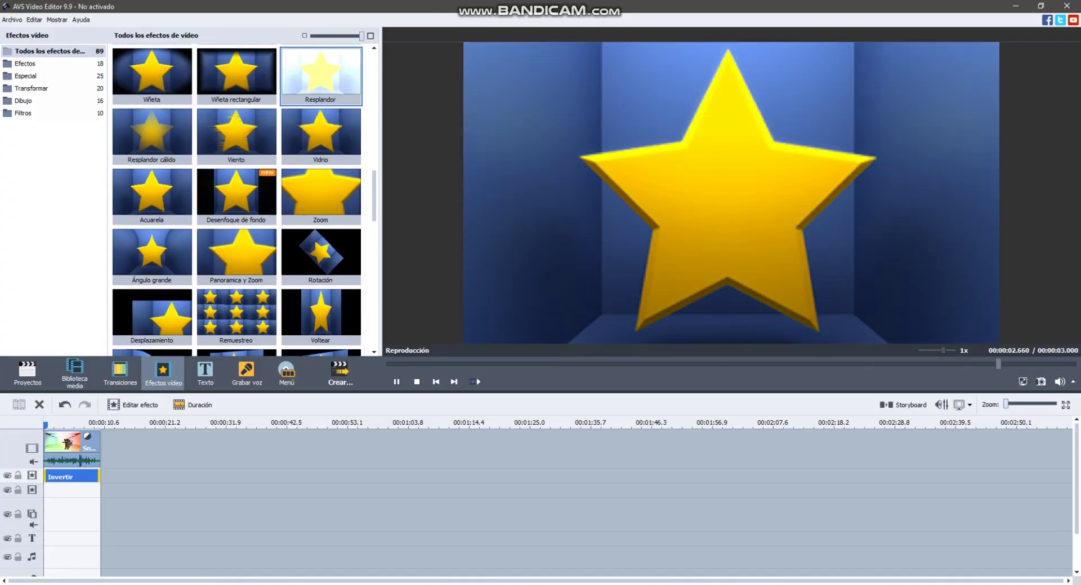
scroll(236, 197, "up", 3)
scroll(236, 197, "up", 1)
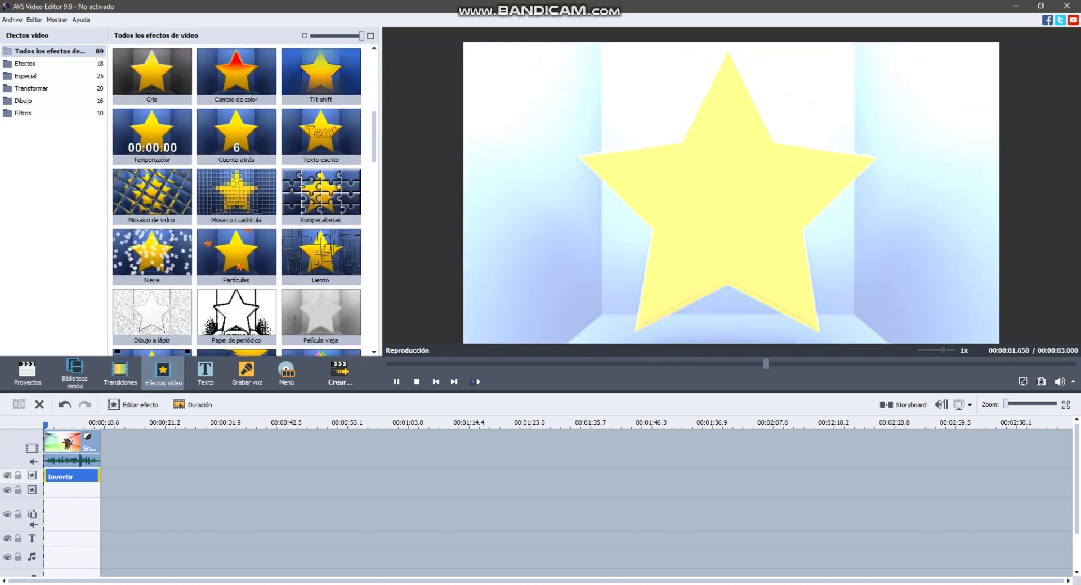
scroll(237, 197, "down", 7)
scroll(237, 197, "up", 4)
scroll(236, 197, "up", 4)
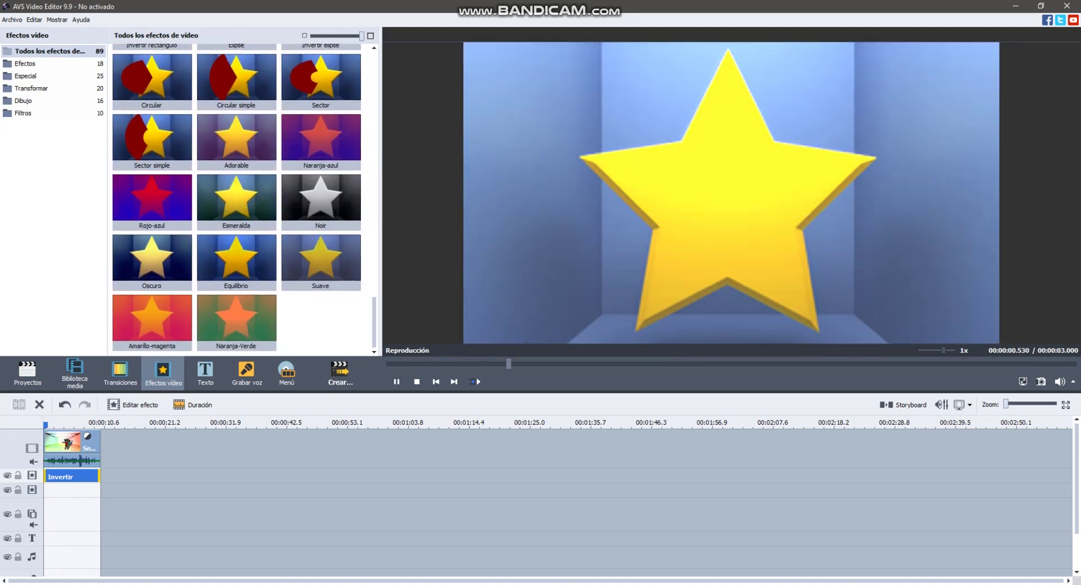
scroll(237, 197, "down", 8)
left_click_drag(236, 259, 96, 529)
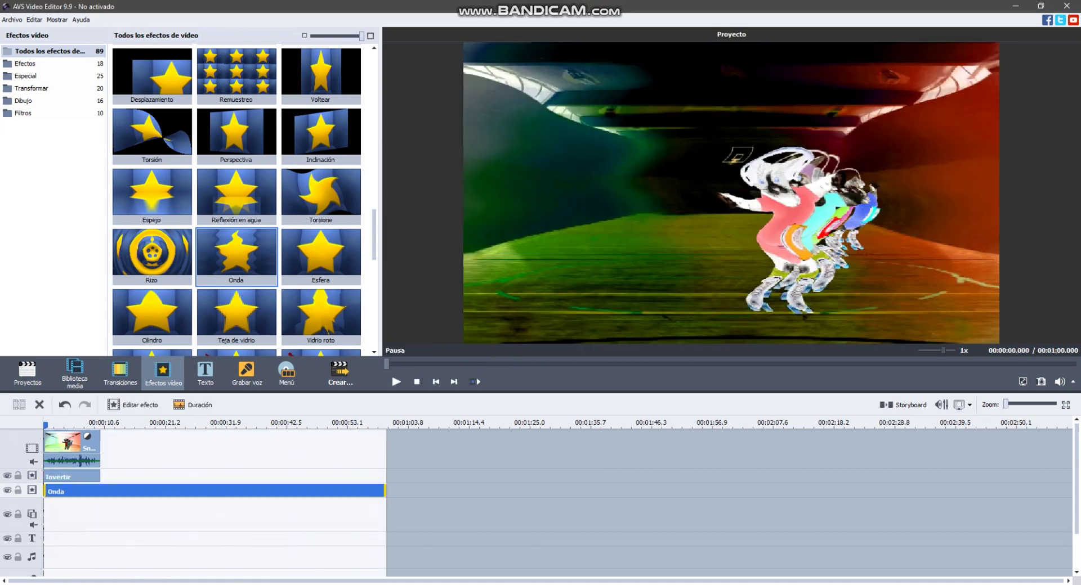
left_click_drag(385, 491, 102, 489)
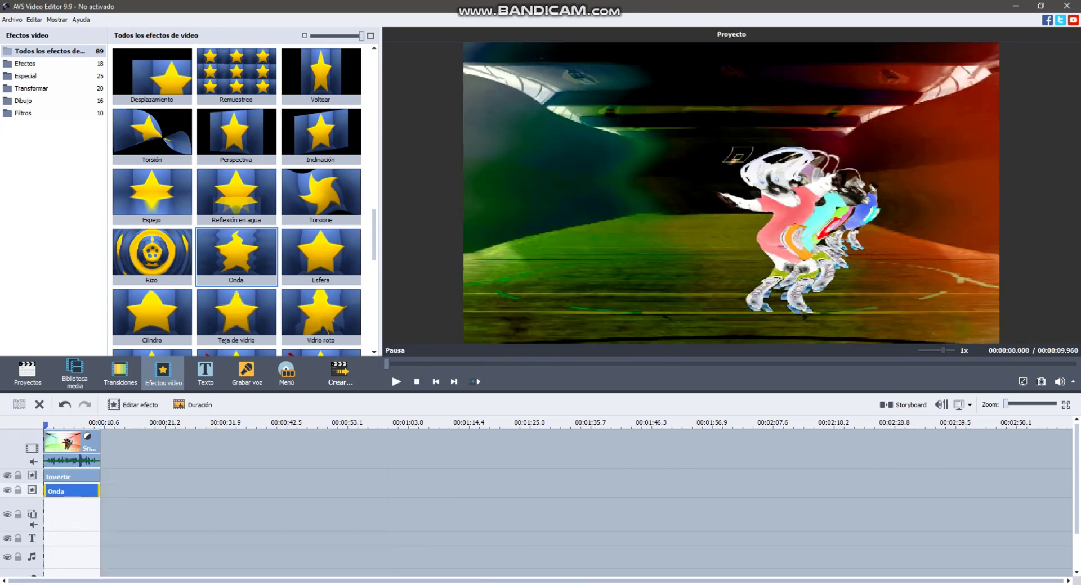
Step: Switch to the browser and compare both tutorials, playing the second through the stretching of the cylinder effect over the whole clip
key("alt+Tab")
key("alt+Tab")
key("alt+Tab")
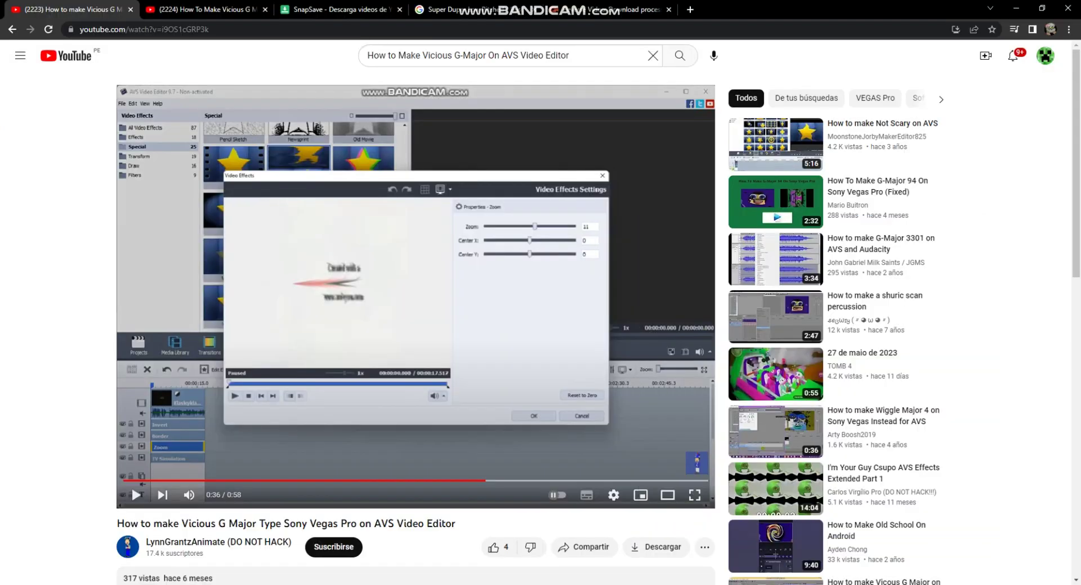
key("ctrl+Tab")
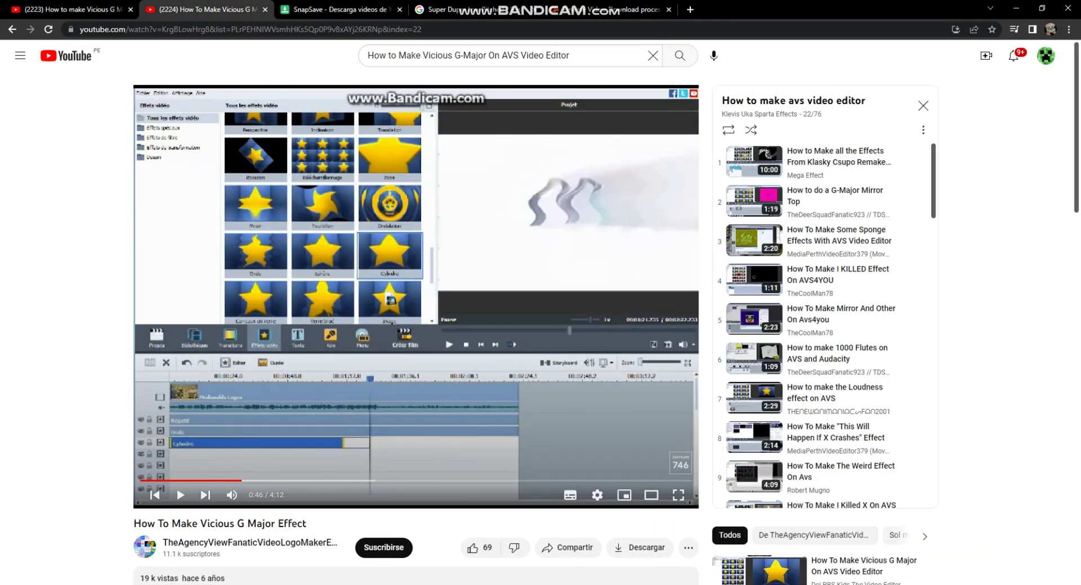
key("space")
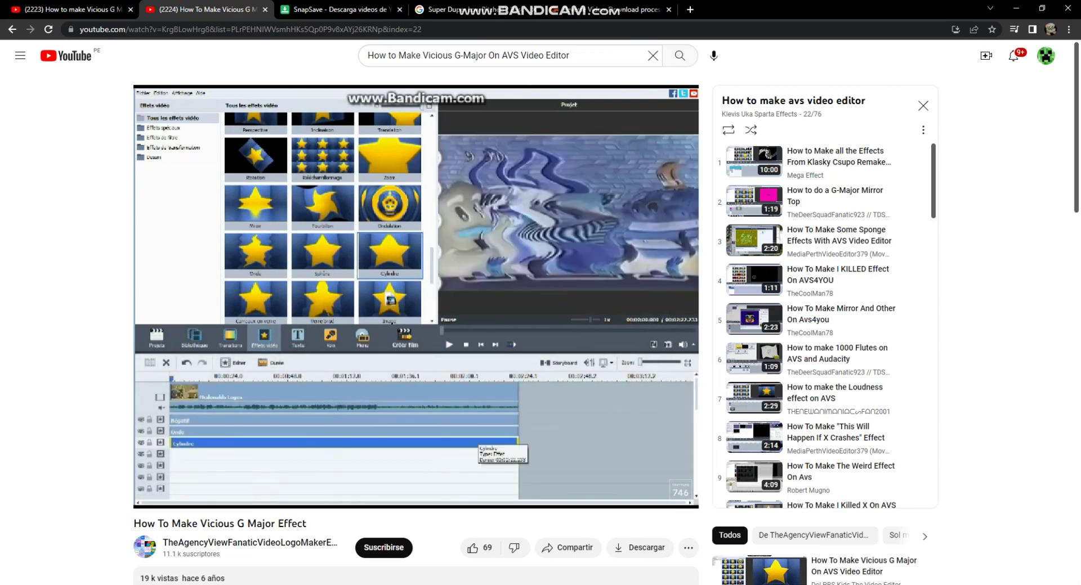
key("space")
key("ctrl+shift+Tab")
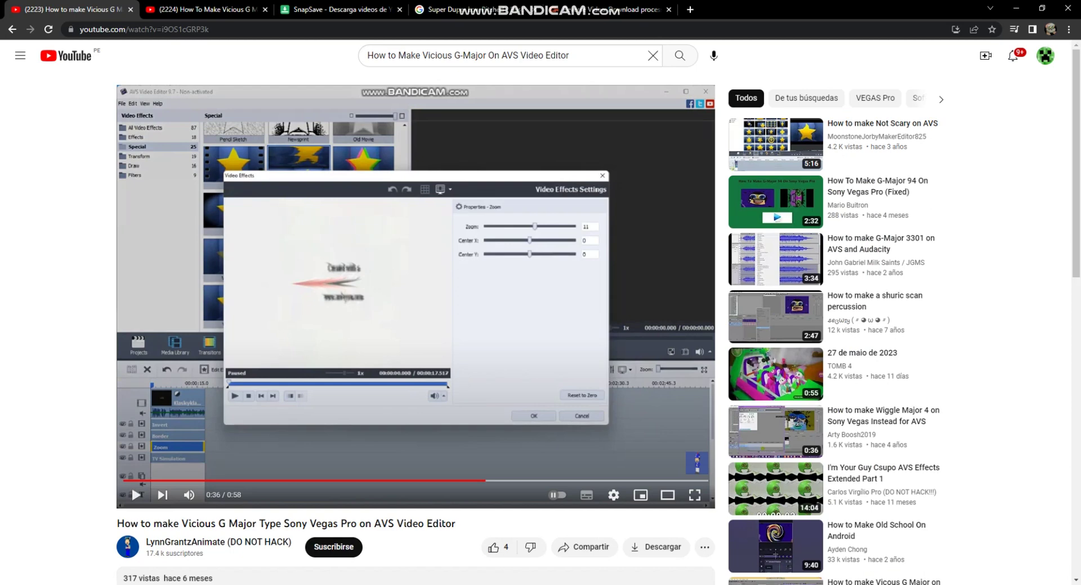
key("ctrl+Tab")
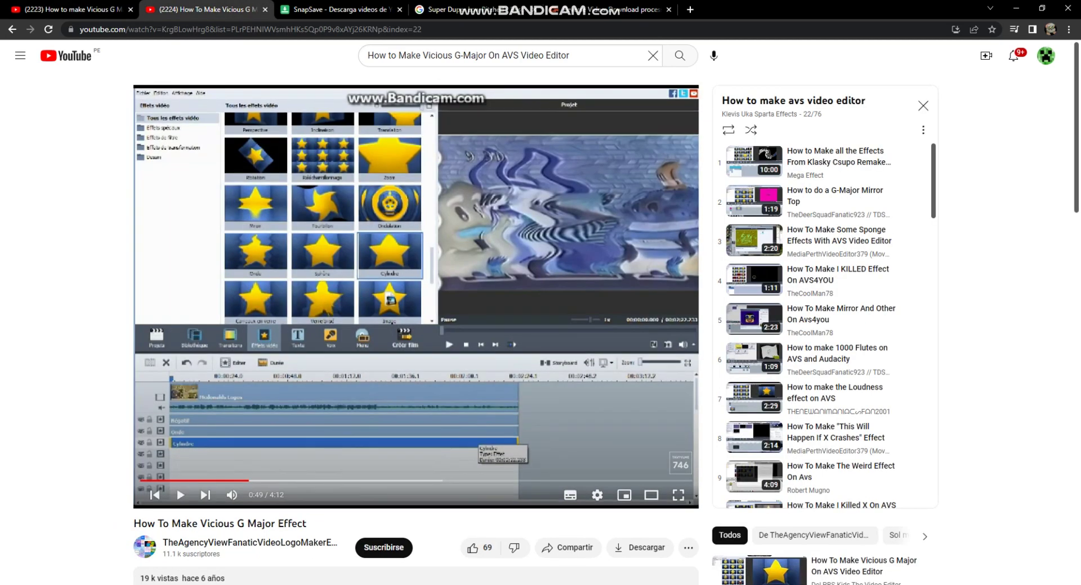
Step: Return to AVS Video Editor, add a third effects line, and place the Cilindro effect on it, trimmed to the clip's length
key("alt+Tab")
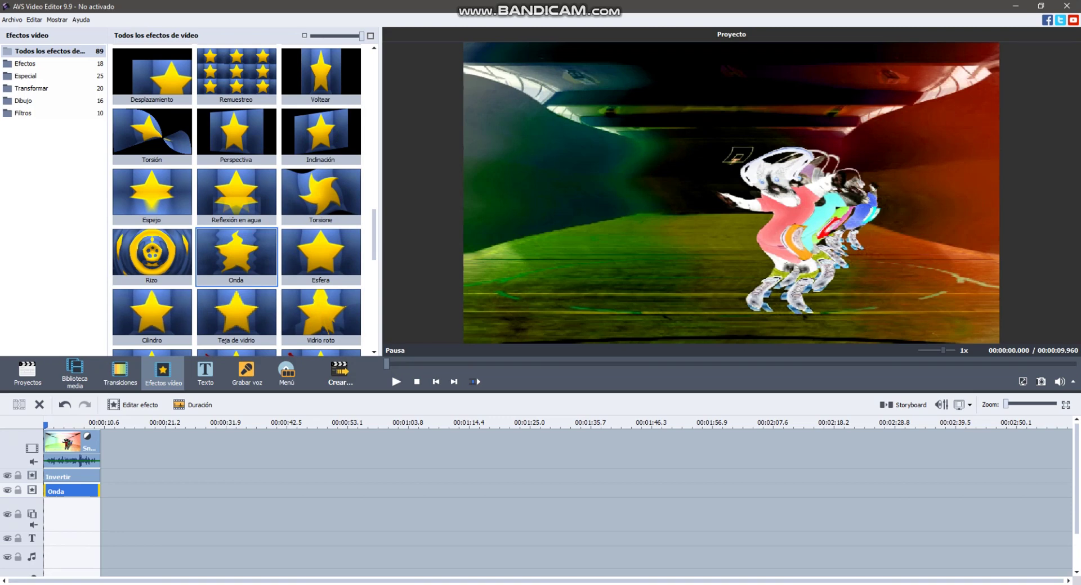
right_click(32, 495)
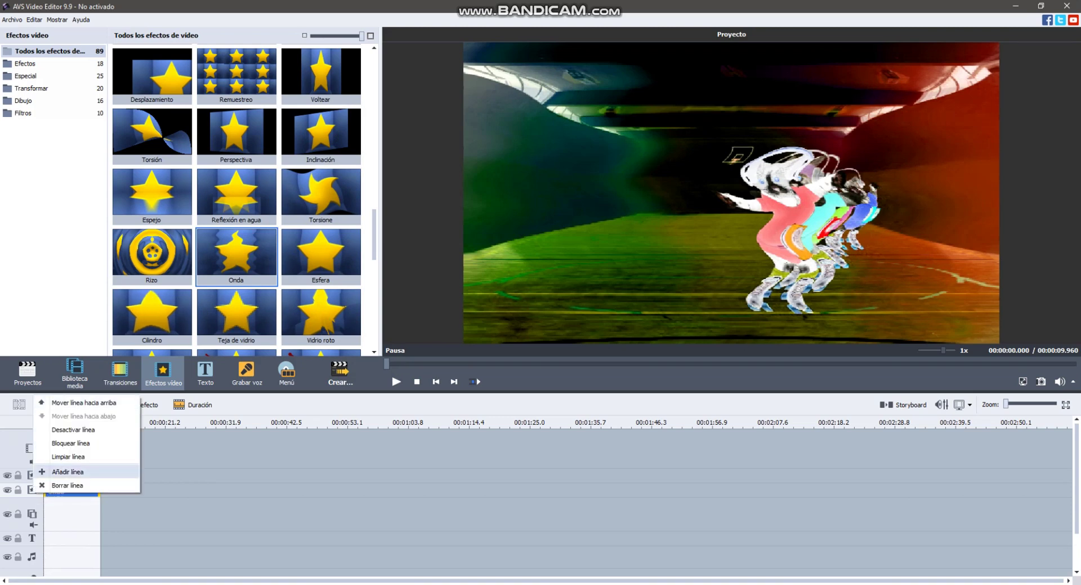
left_click(62, 471)
left_click_drag(151, 316, 51, 506)
left_click_drag(385, 505, 101, 506)
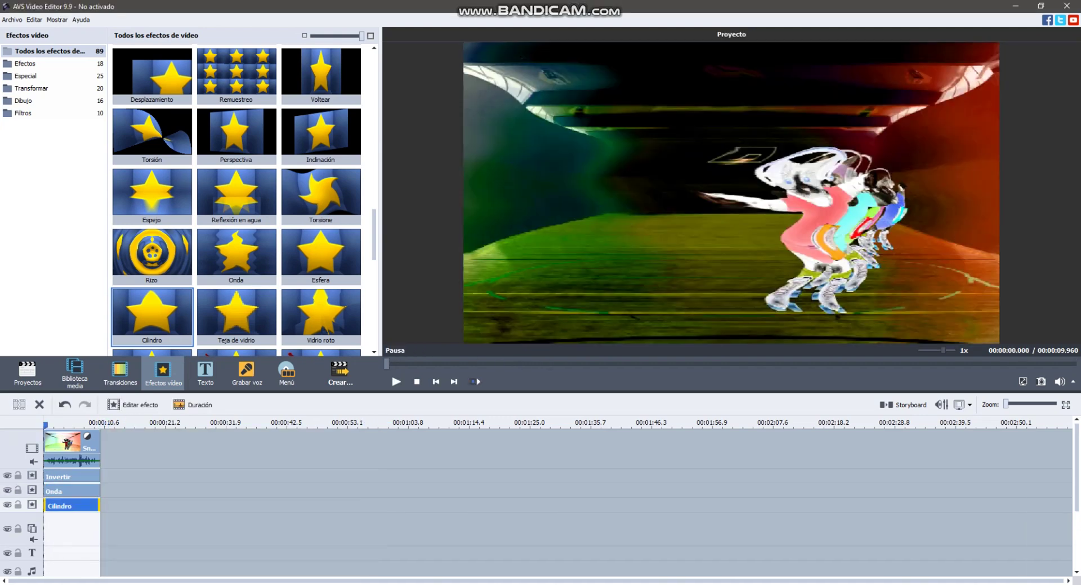
Step: Open the Cilindro effect's parameters and set Centro to 226
key("alt+Tab")
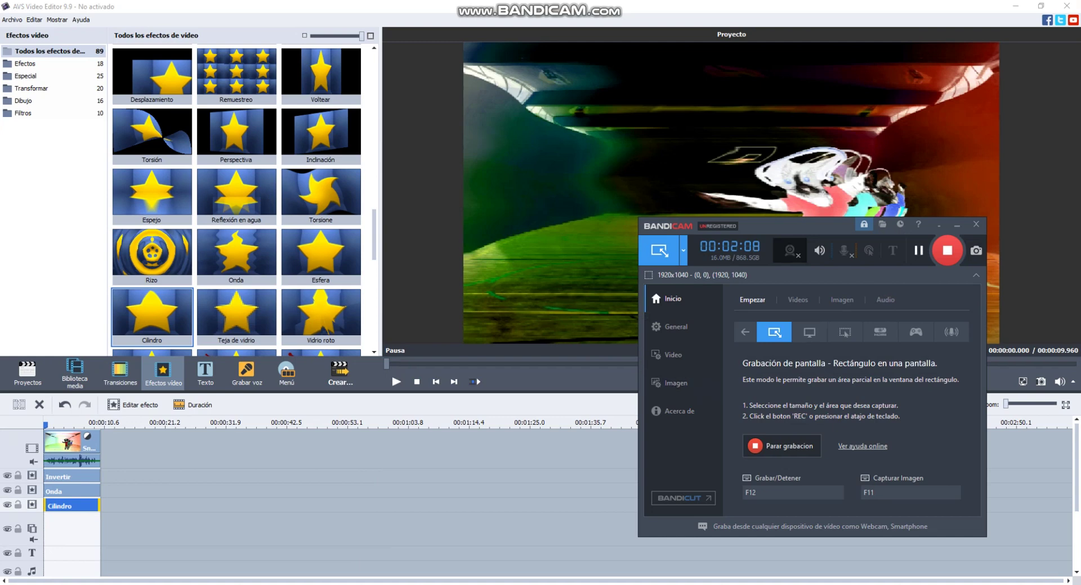
left_click(918, 251)
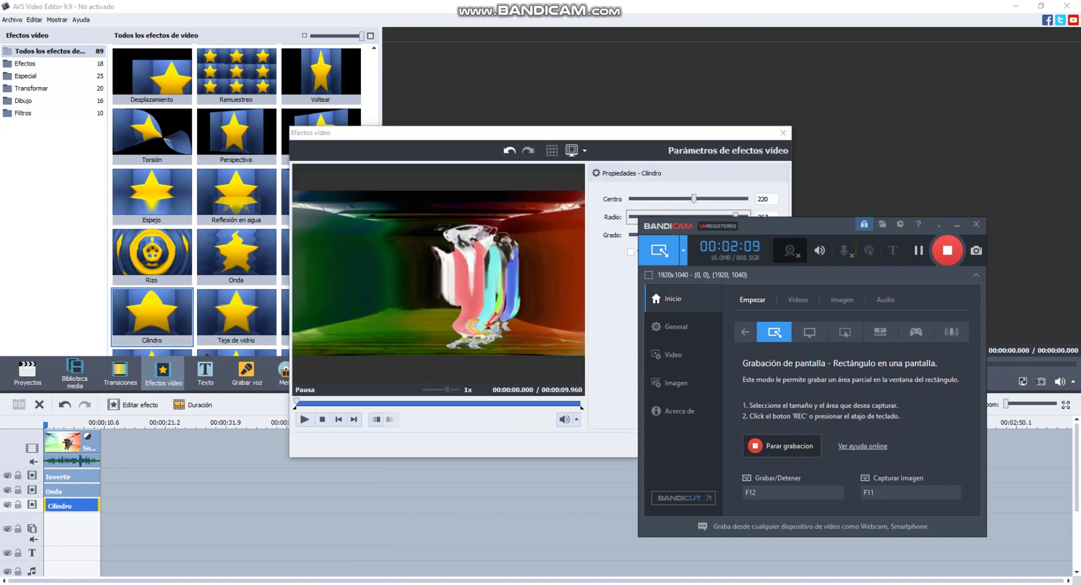
left_click(613, 315)
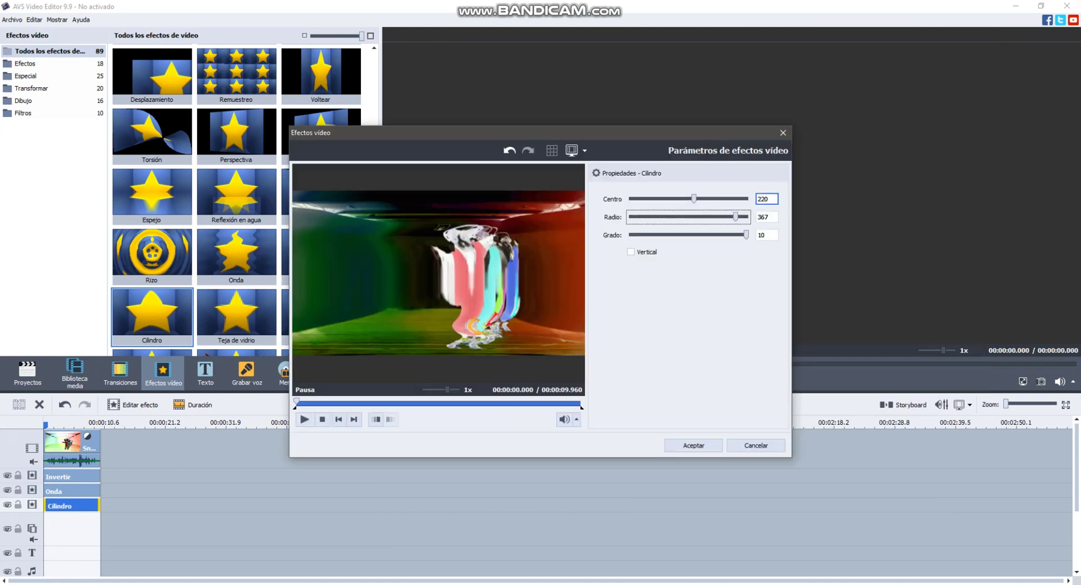
left_click_drag(693, 199, 695, 198)
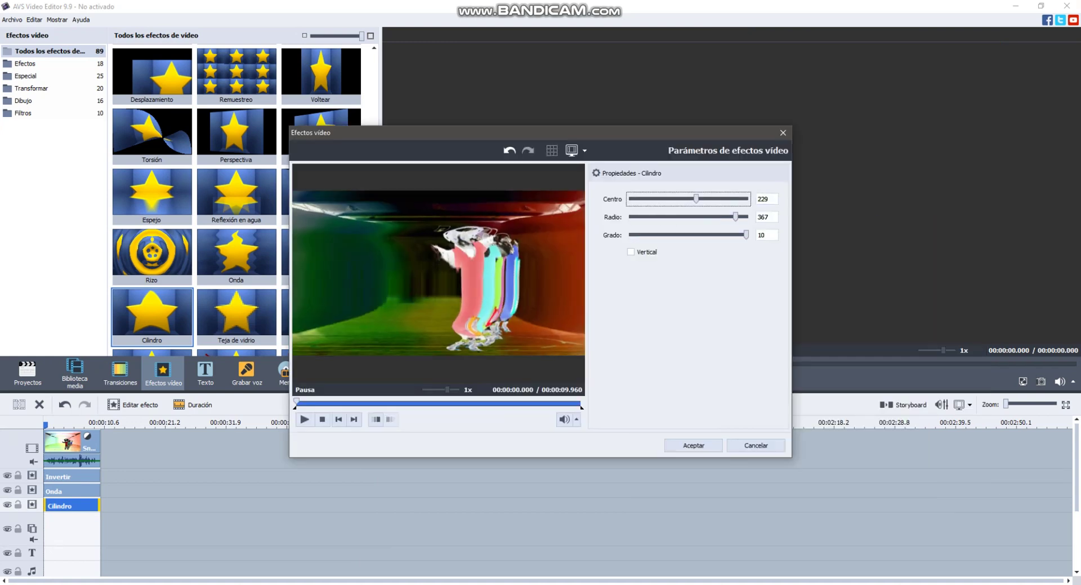
key("Left")
key("Left")
key("Left")
key("Left")
key("Tab")
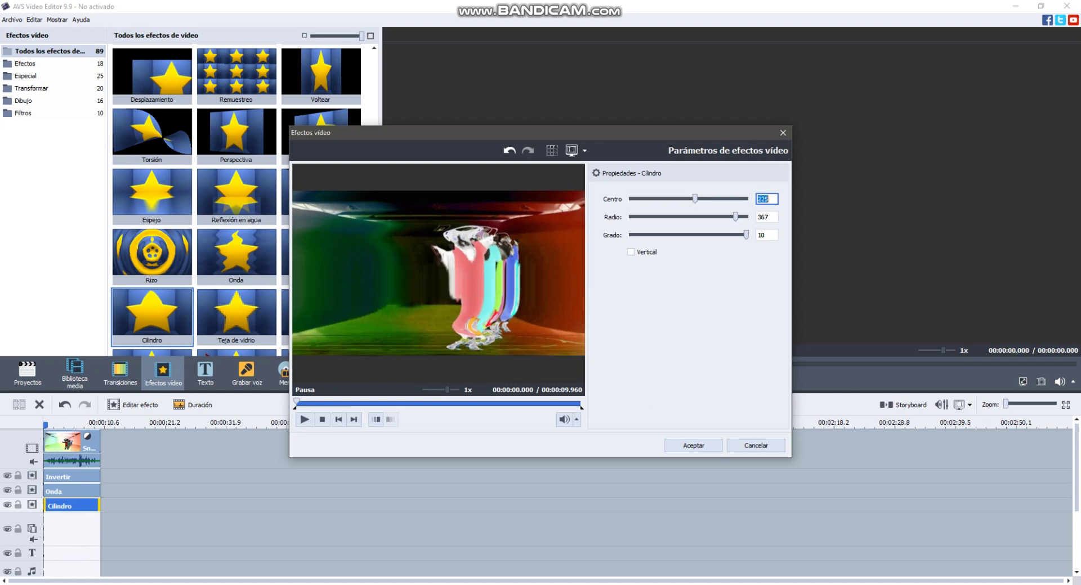
key("Up")
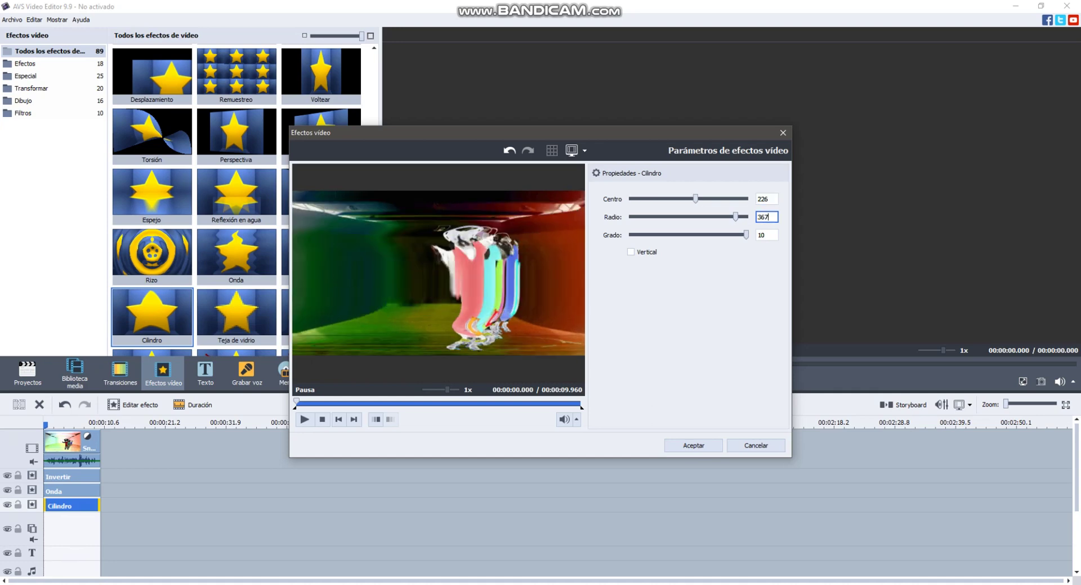
Step: Set the Cilindro effect's Radio to 360 and accept the parameters
key("BackSpace")
type("0")
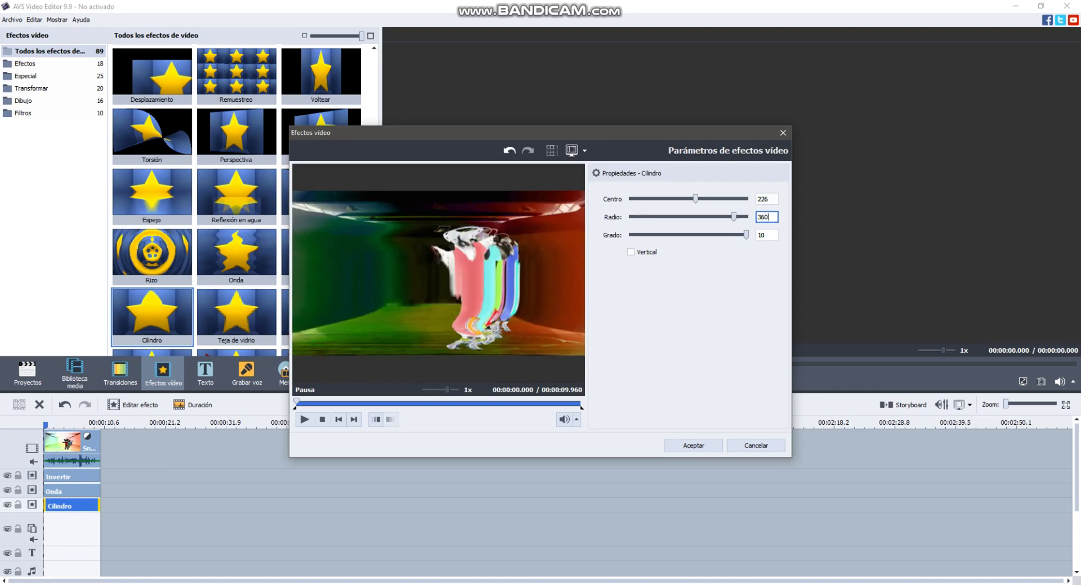
left_click(694, 446)
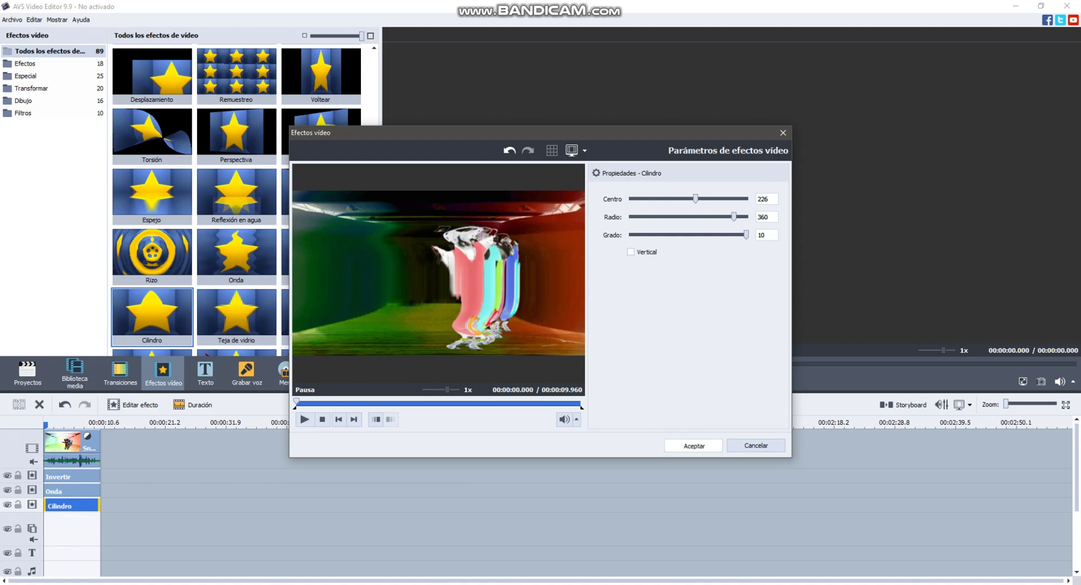
Step: Switch to the browser, play the first tutorial from its Zoom settings through TV Simulation to the pitch notes, and play the second tutorial's preview of its effect
key("alt+Tab")
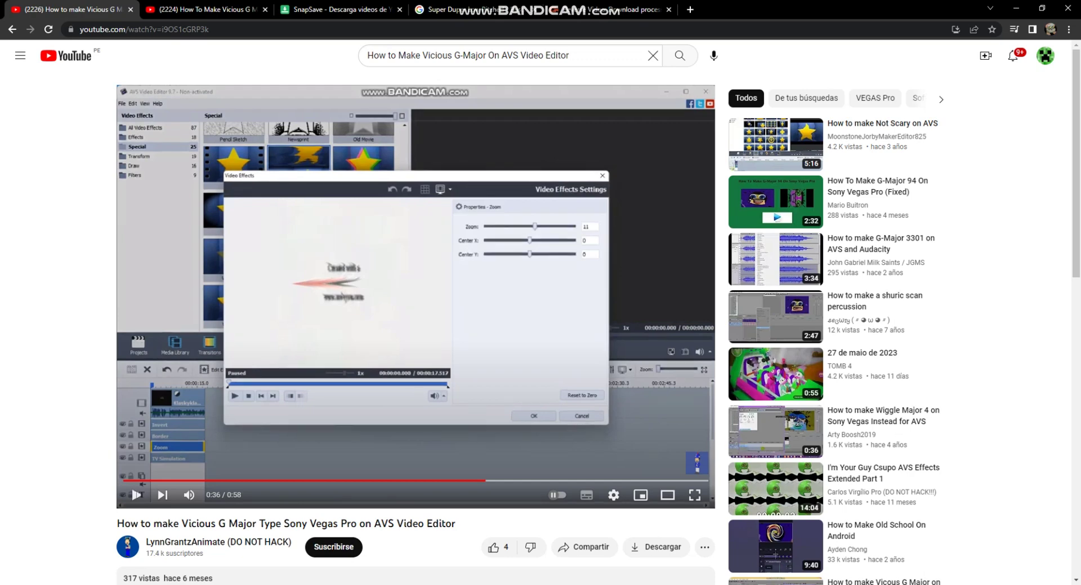
key("space")
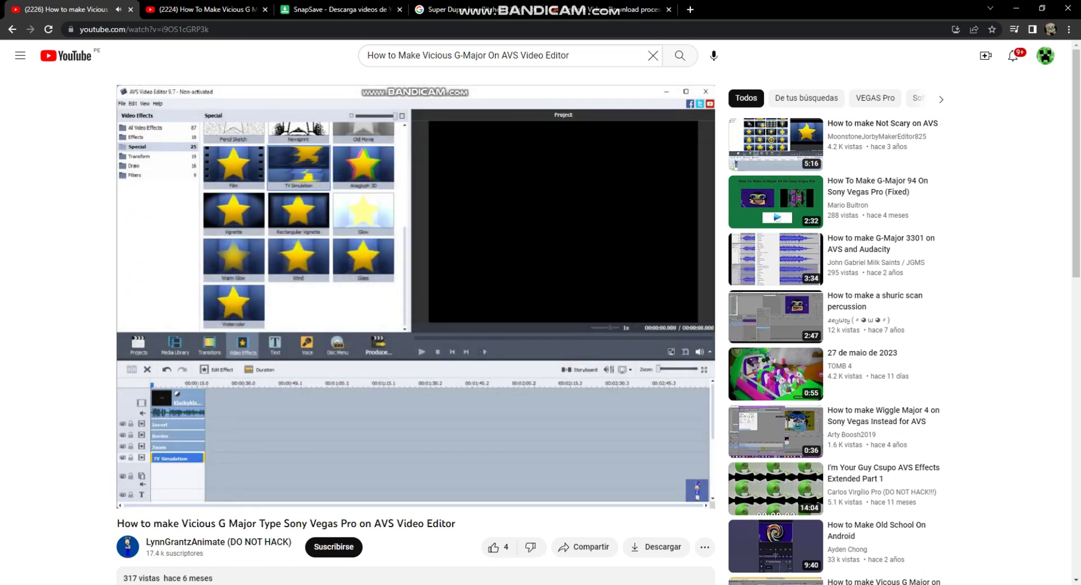
key("space")
key("ctrl+Tab")
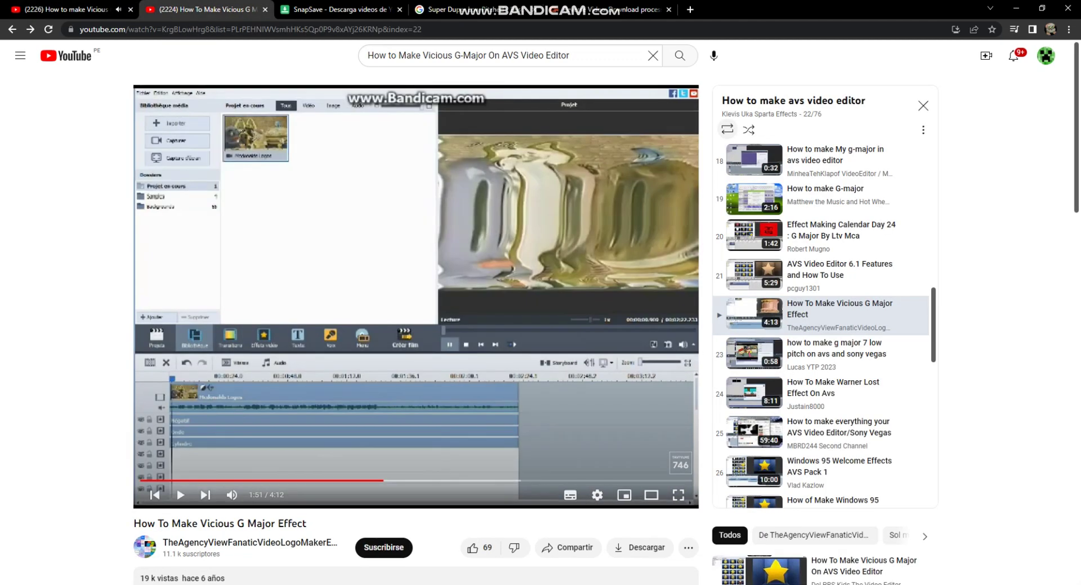
key("ctrl+shift+Tab")
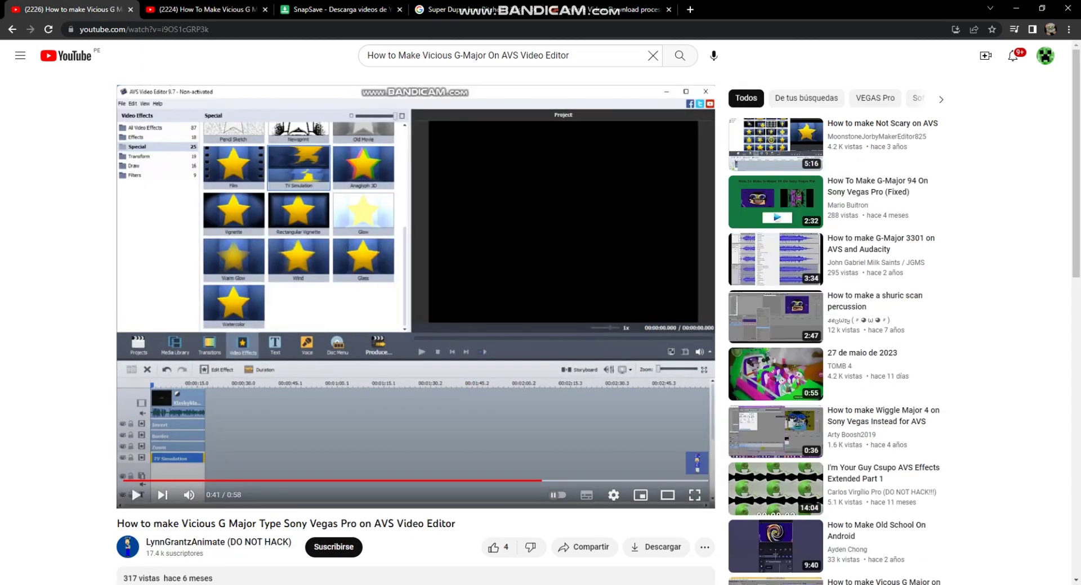
key("space")
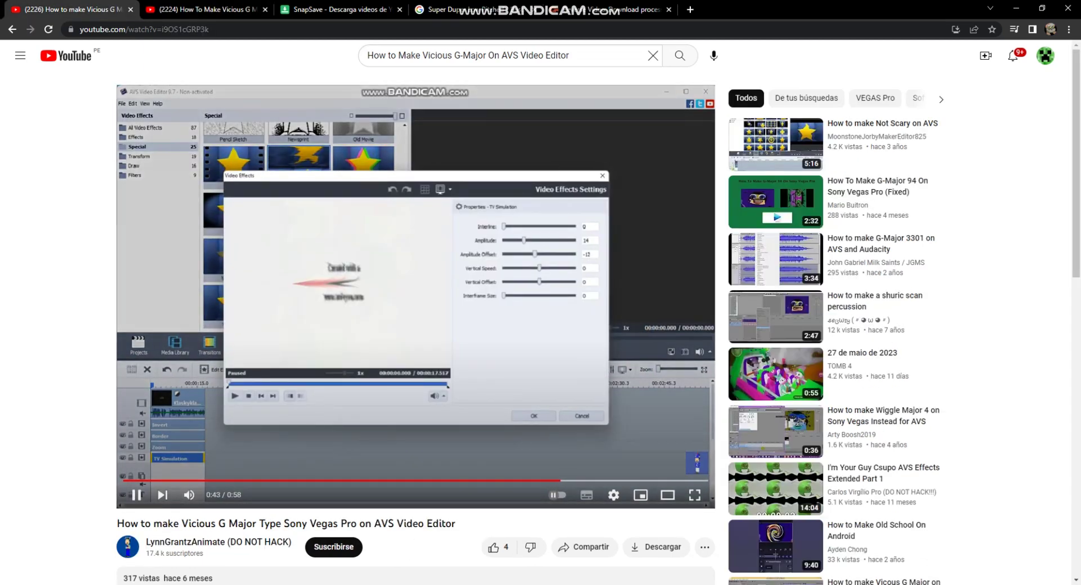
key("ctrl+Tab")
key("ctrl+shift+Tab")
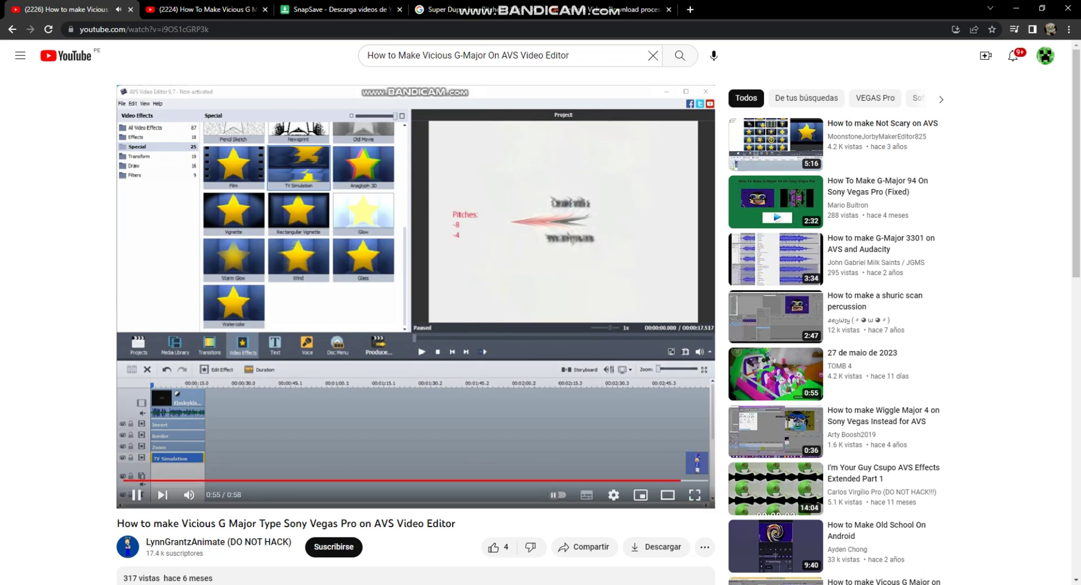
key("ctrl+Tab")
key("space")
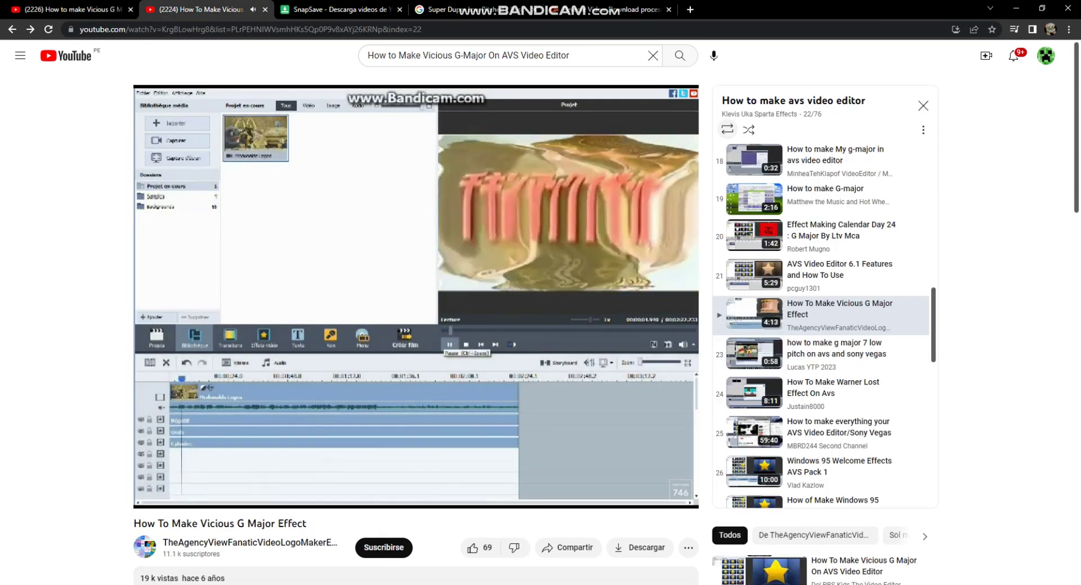
Step: Return to AVS Video Editor and play the project preview with the Invertir, Onda and Cilindro effects applied
key("alt+Tab")
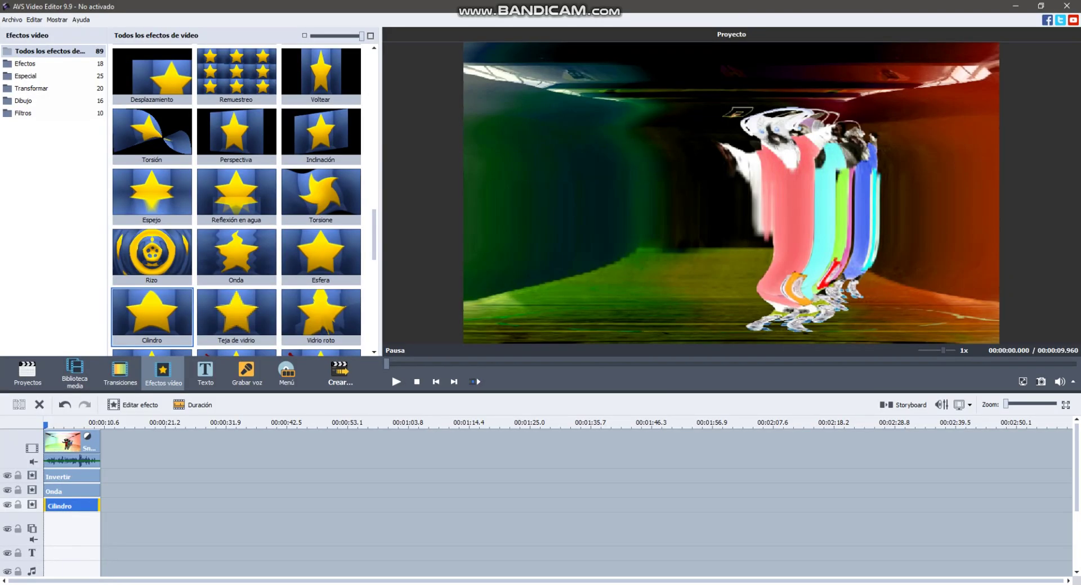
key("alt+Tab")
key("alt+Tab")
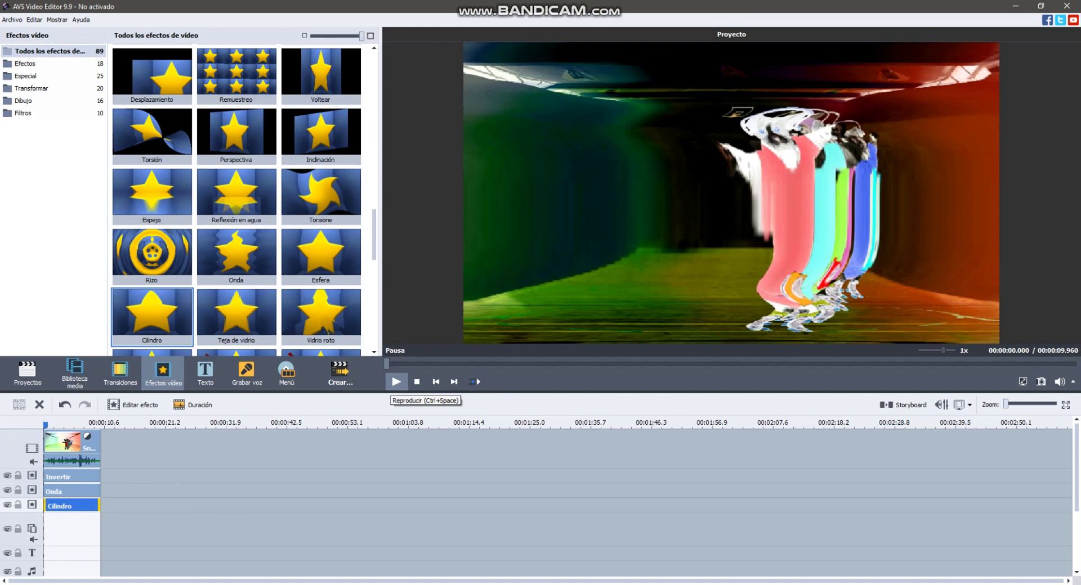
left_click(397, 382)
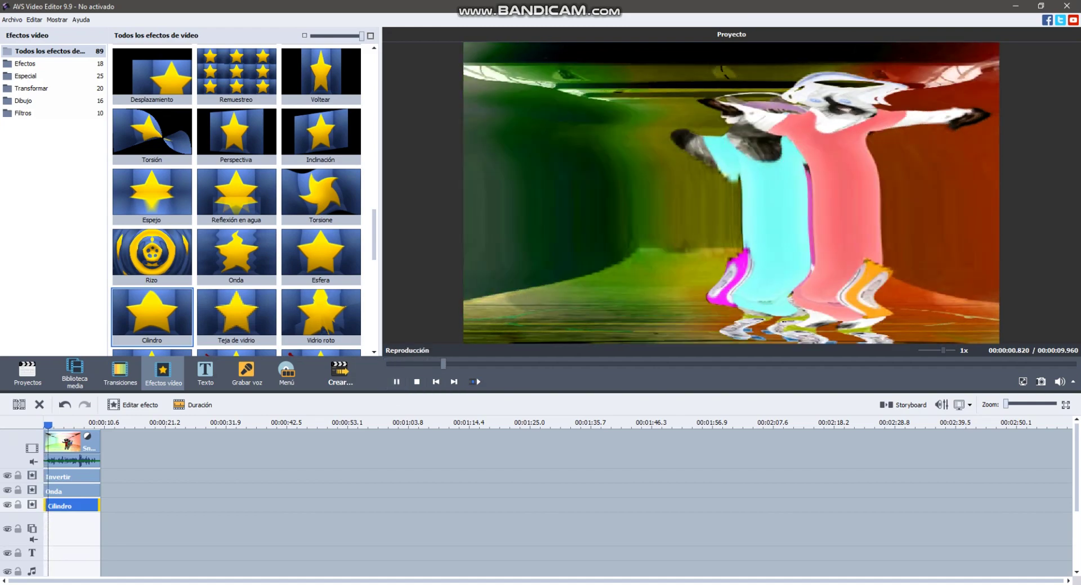
mouse_move(478, 584)
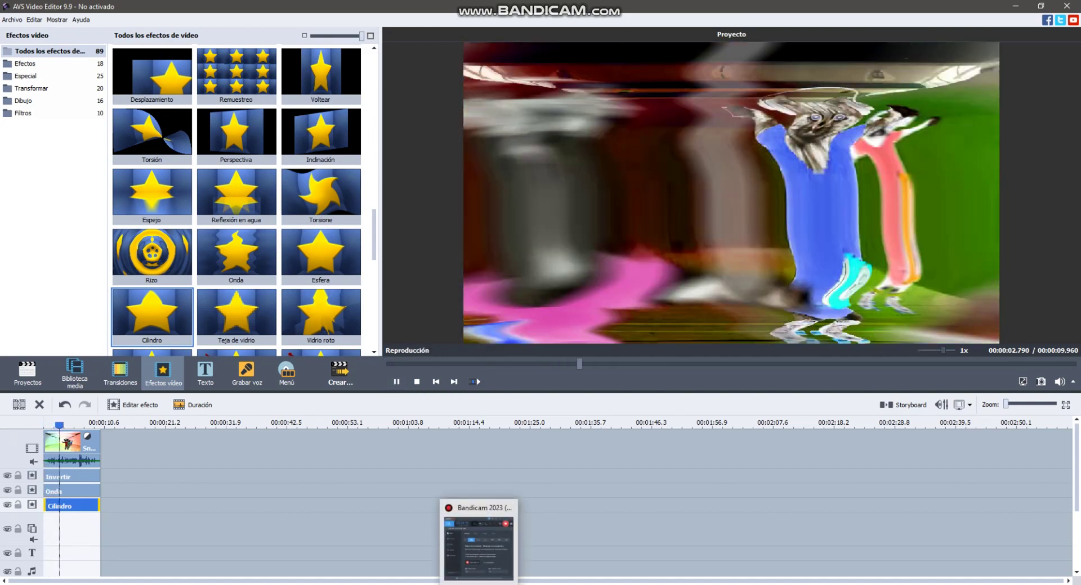
left_click(396, 382)
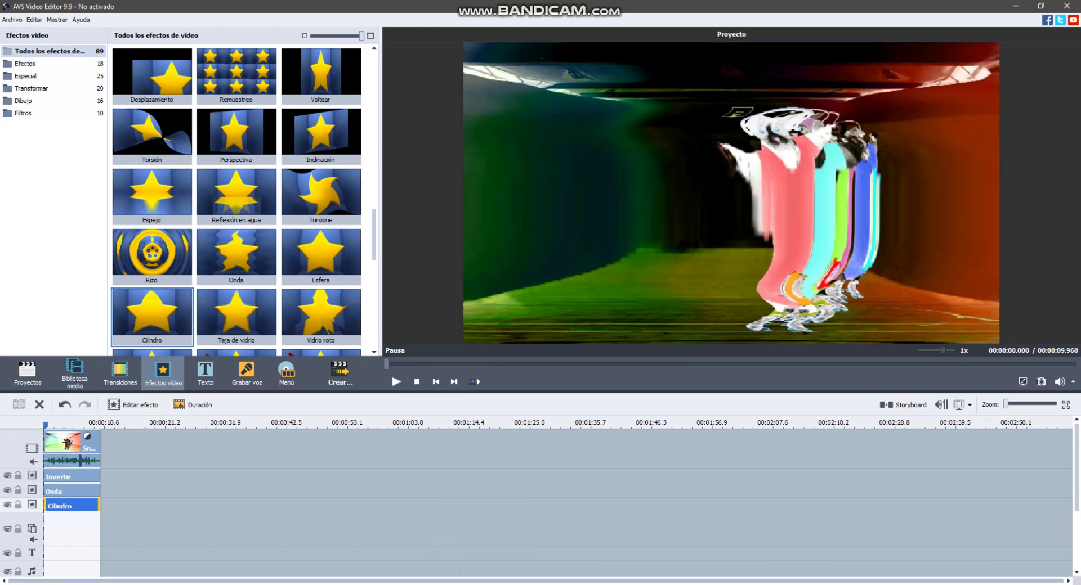
Step: Play the project through with the audio clip on the music line, adjusting the speaker volume to 4 before playback and 8 after it
left_click(478, 584)
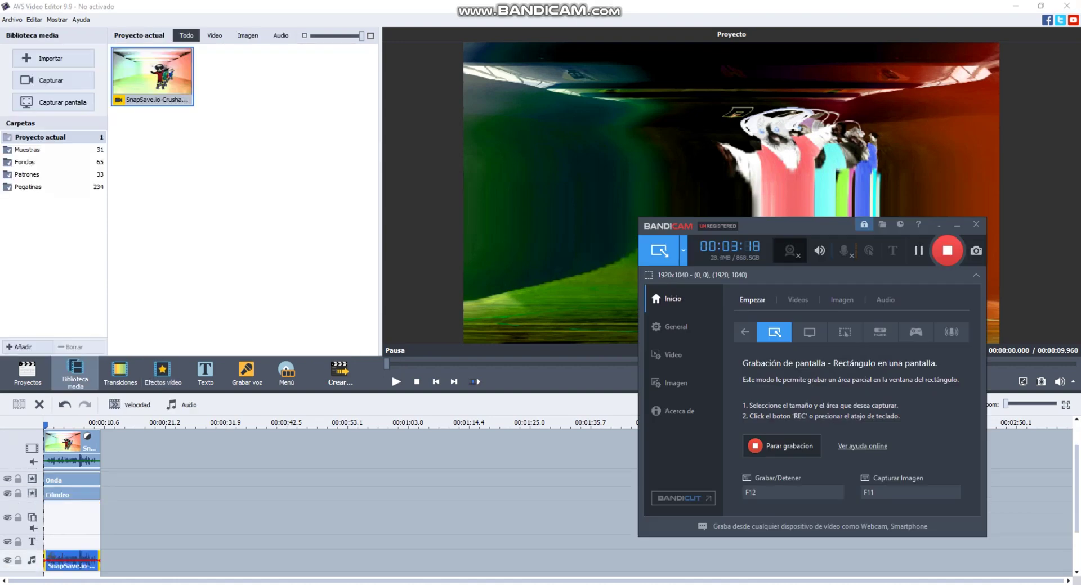
key("alt+Tab")
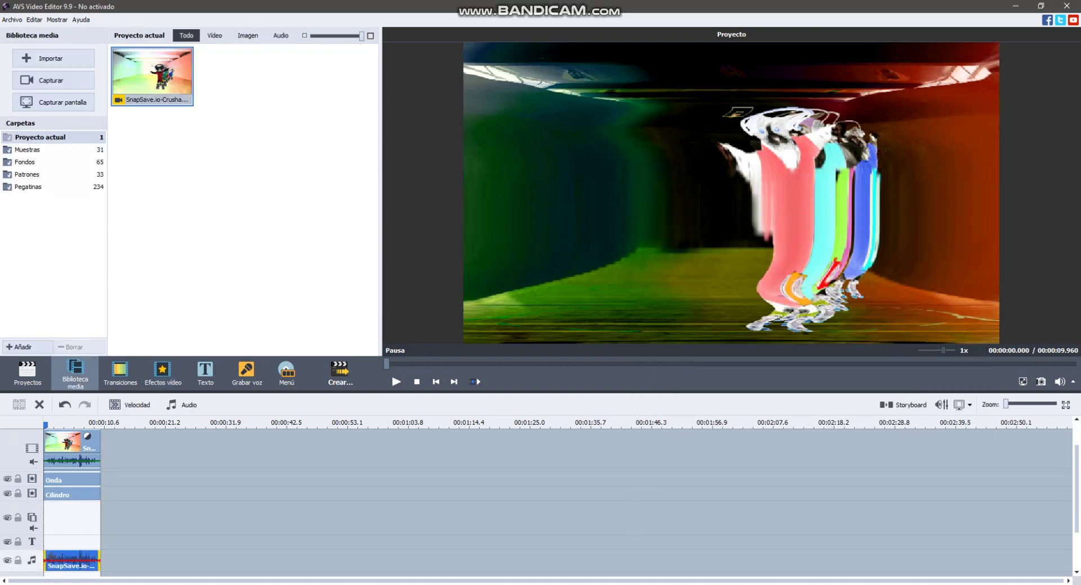
key("alt+Tab")
key("XF86AudioLowerVolume")
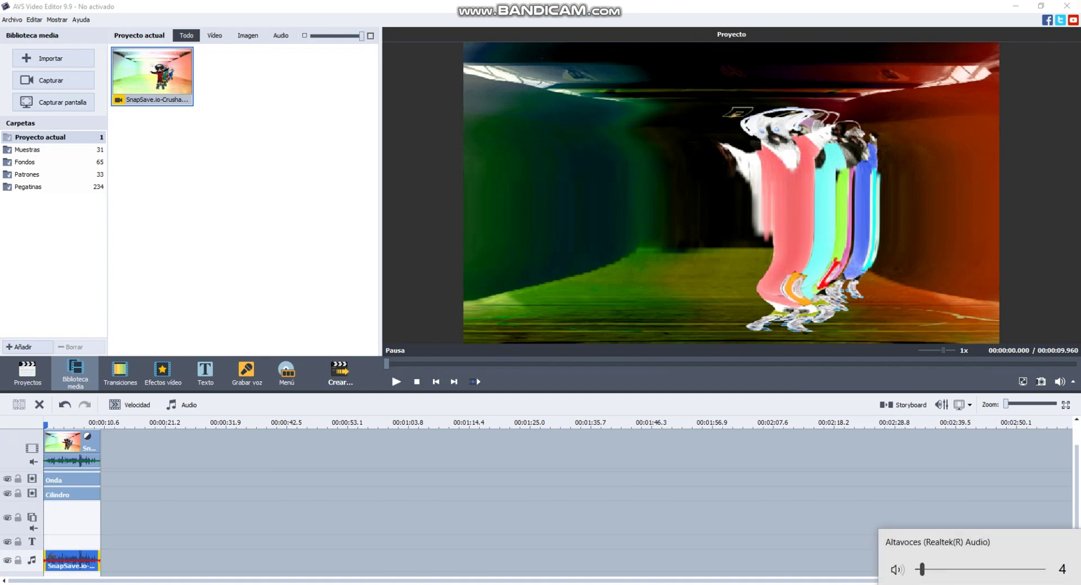
left_click(396, 382)
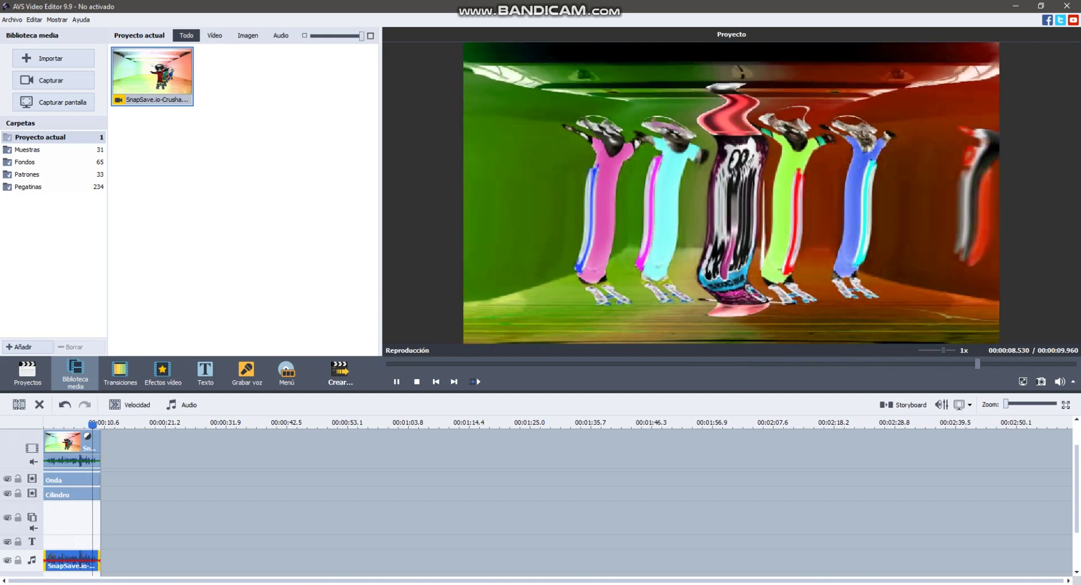
key("alt+Tab")
key("alt+Tab")
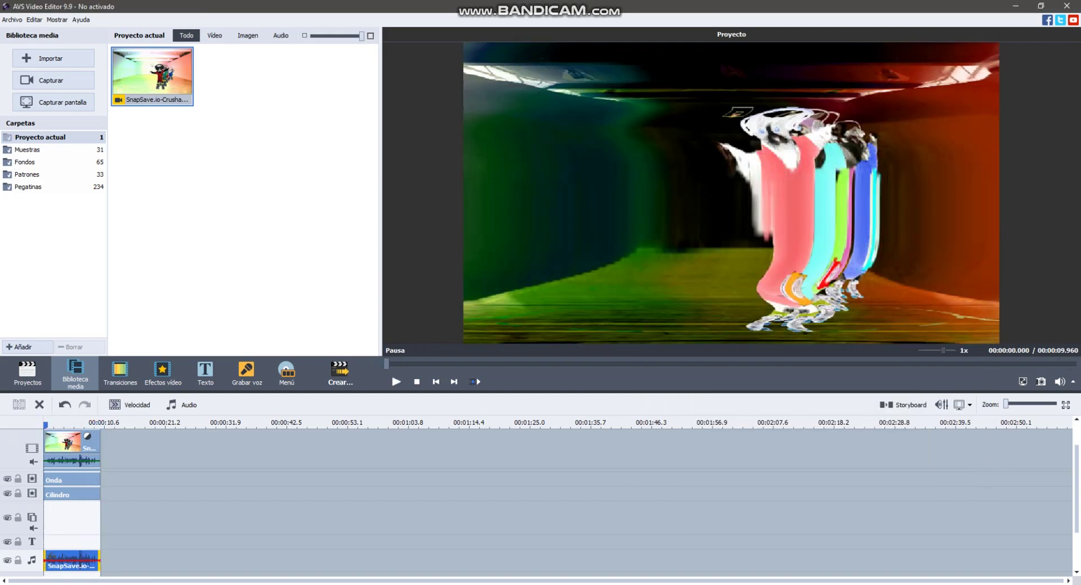
left_click(985, 584)
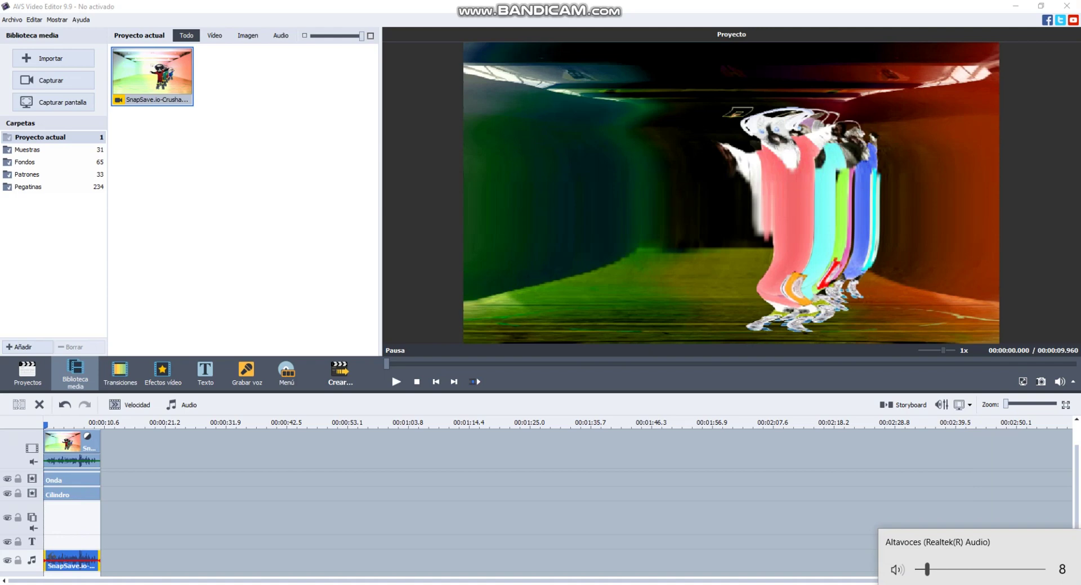